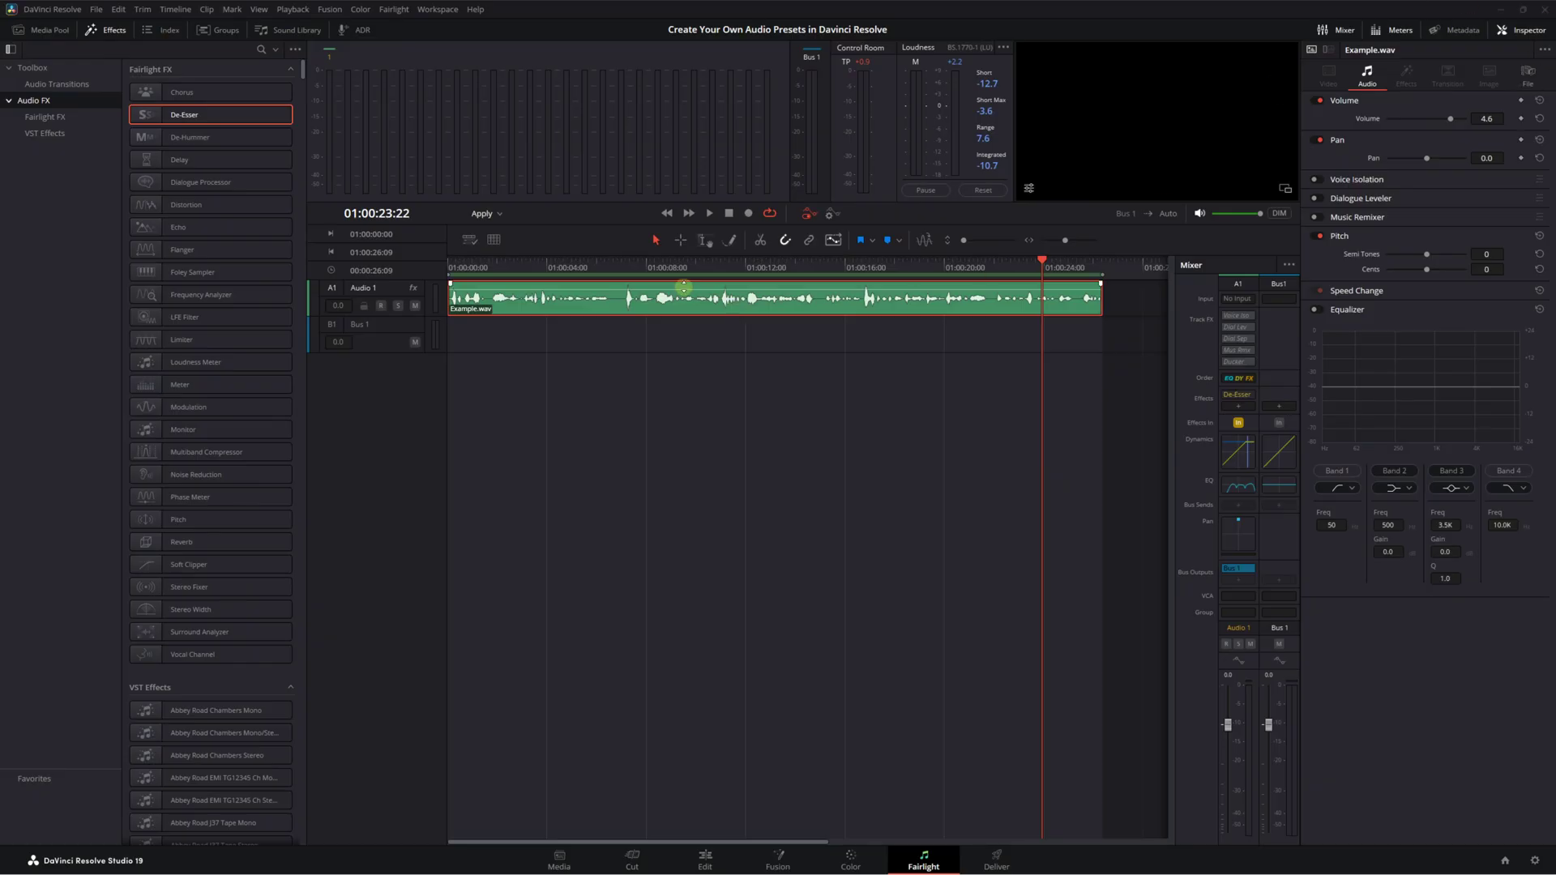
Step: Open the Audio 1 Equalizer and Dynamics windows and add a De-Esser to the Audio 1 track
click(450, 267)
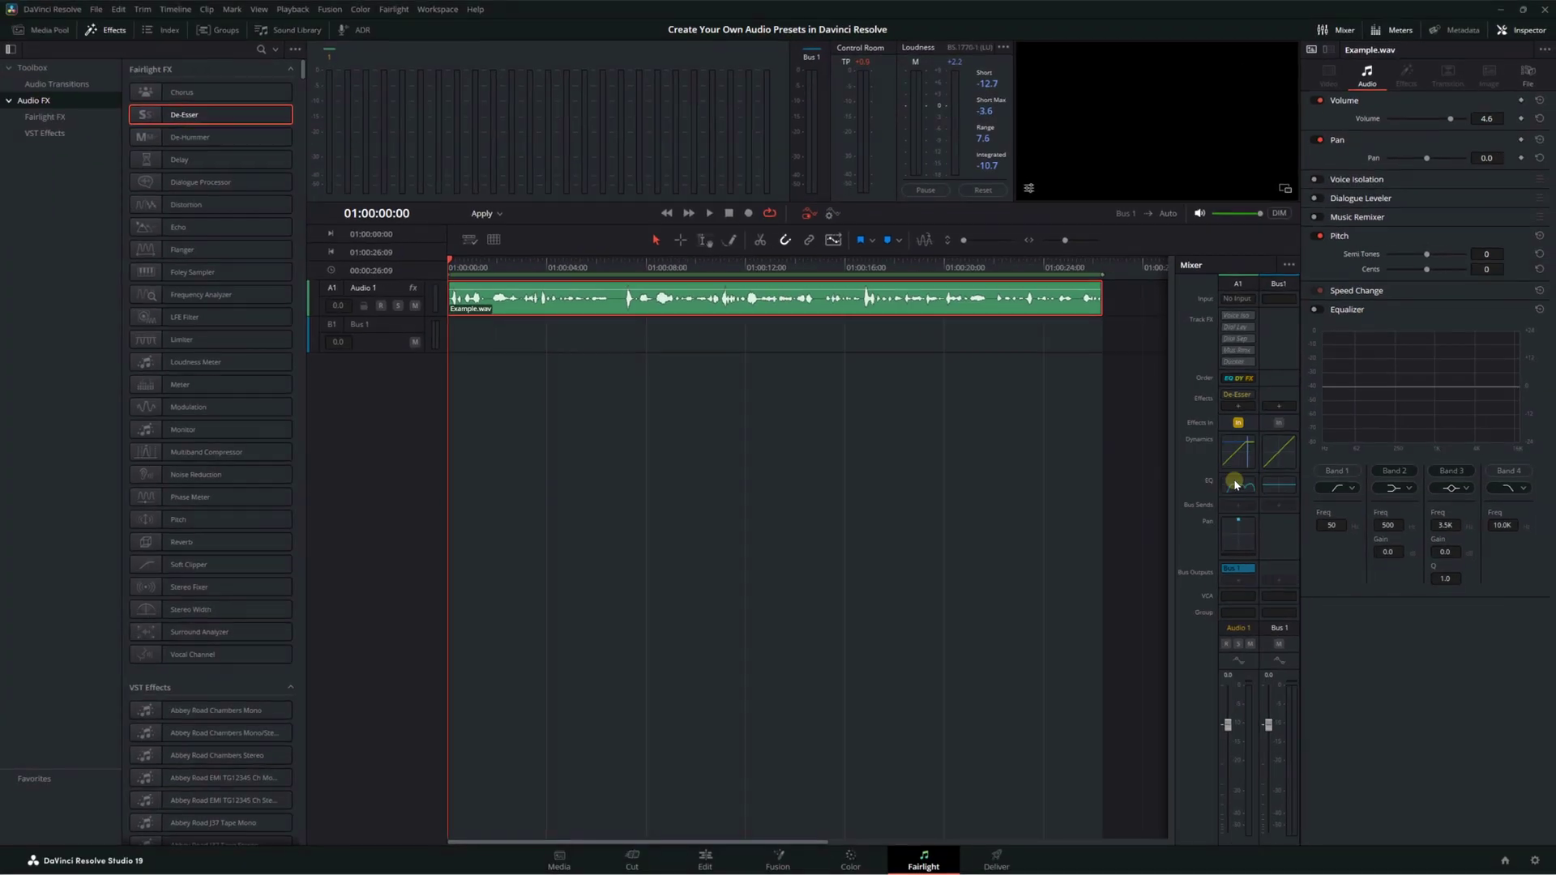
click(1237, 485)
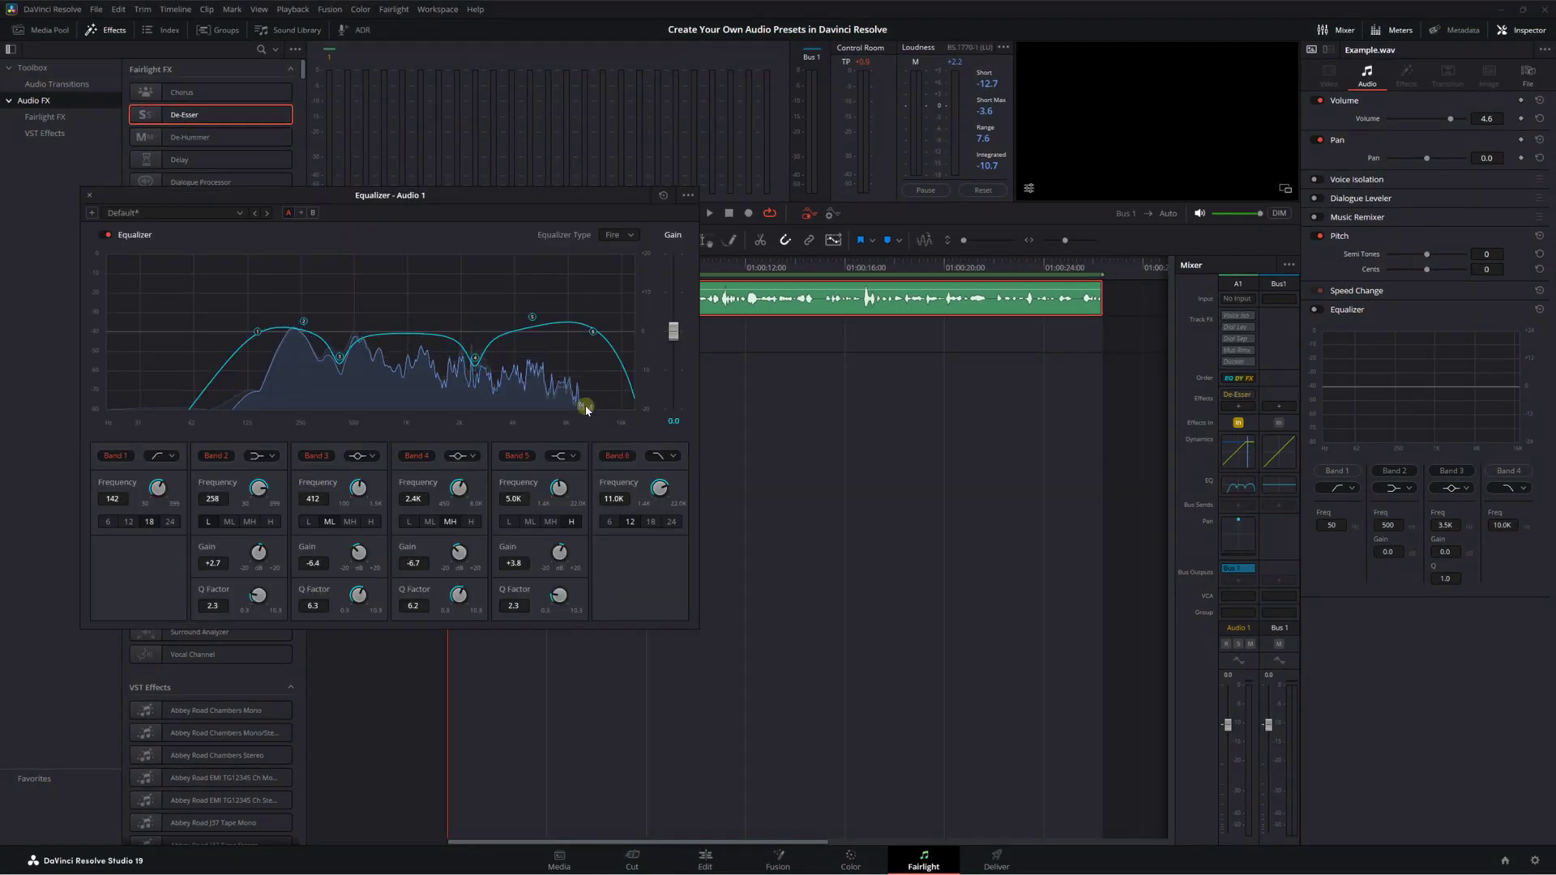
click(1237, 453)
drag(853, 270, 698, 389)
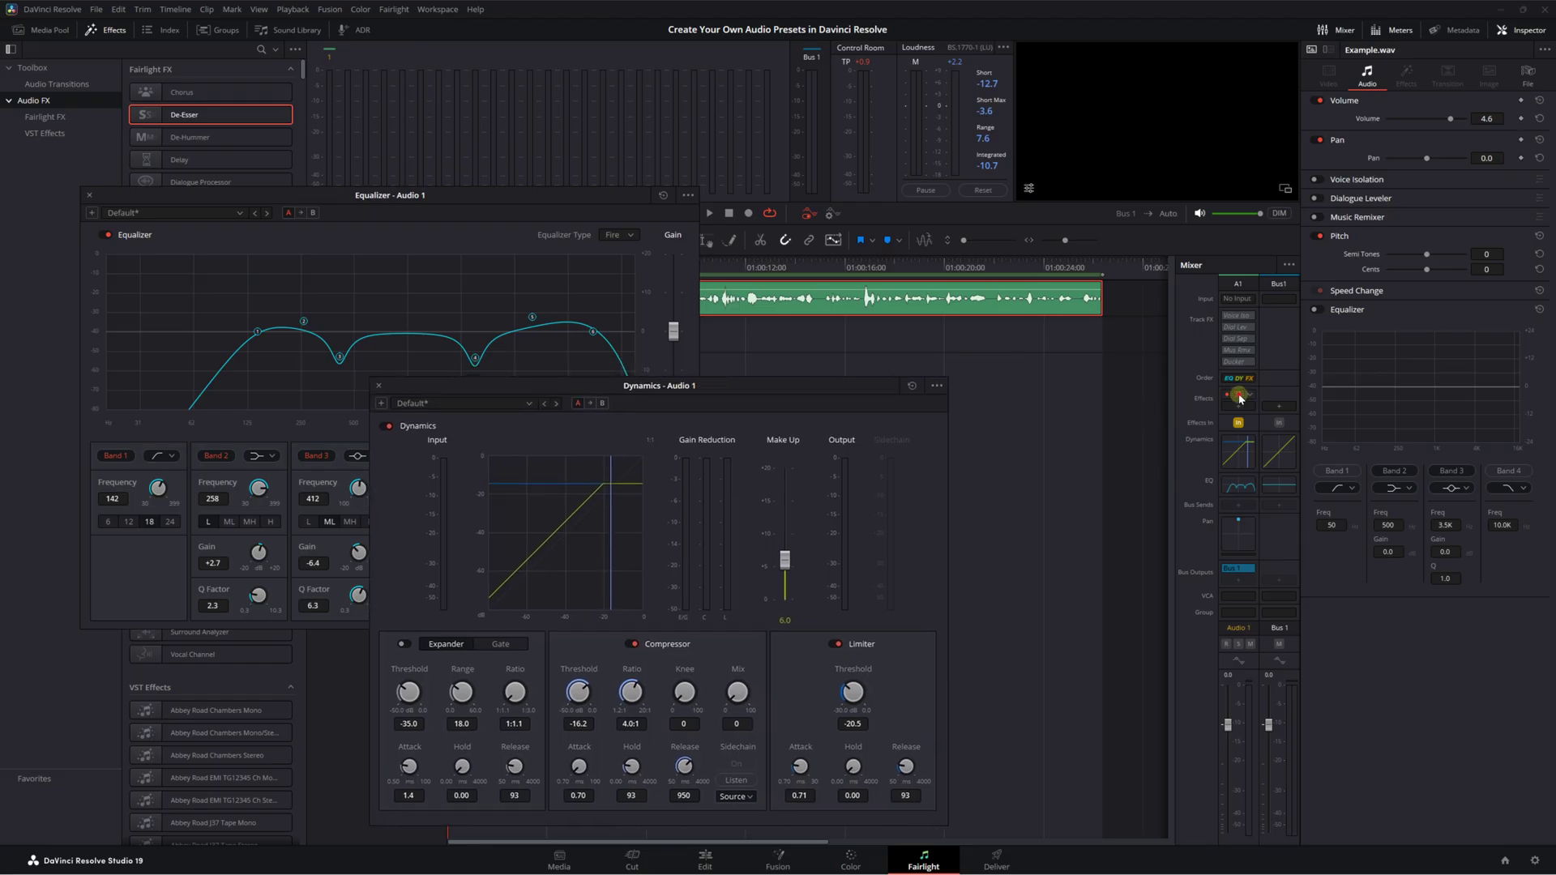
drag(1239, 398, 1238, 396)
drag(834, 263, 860, 182)
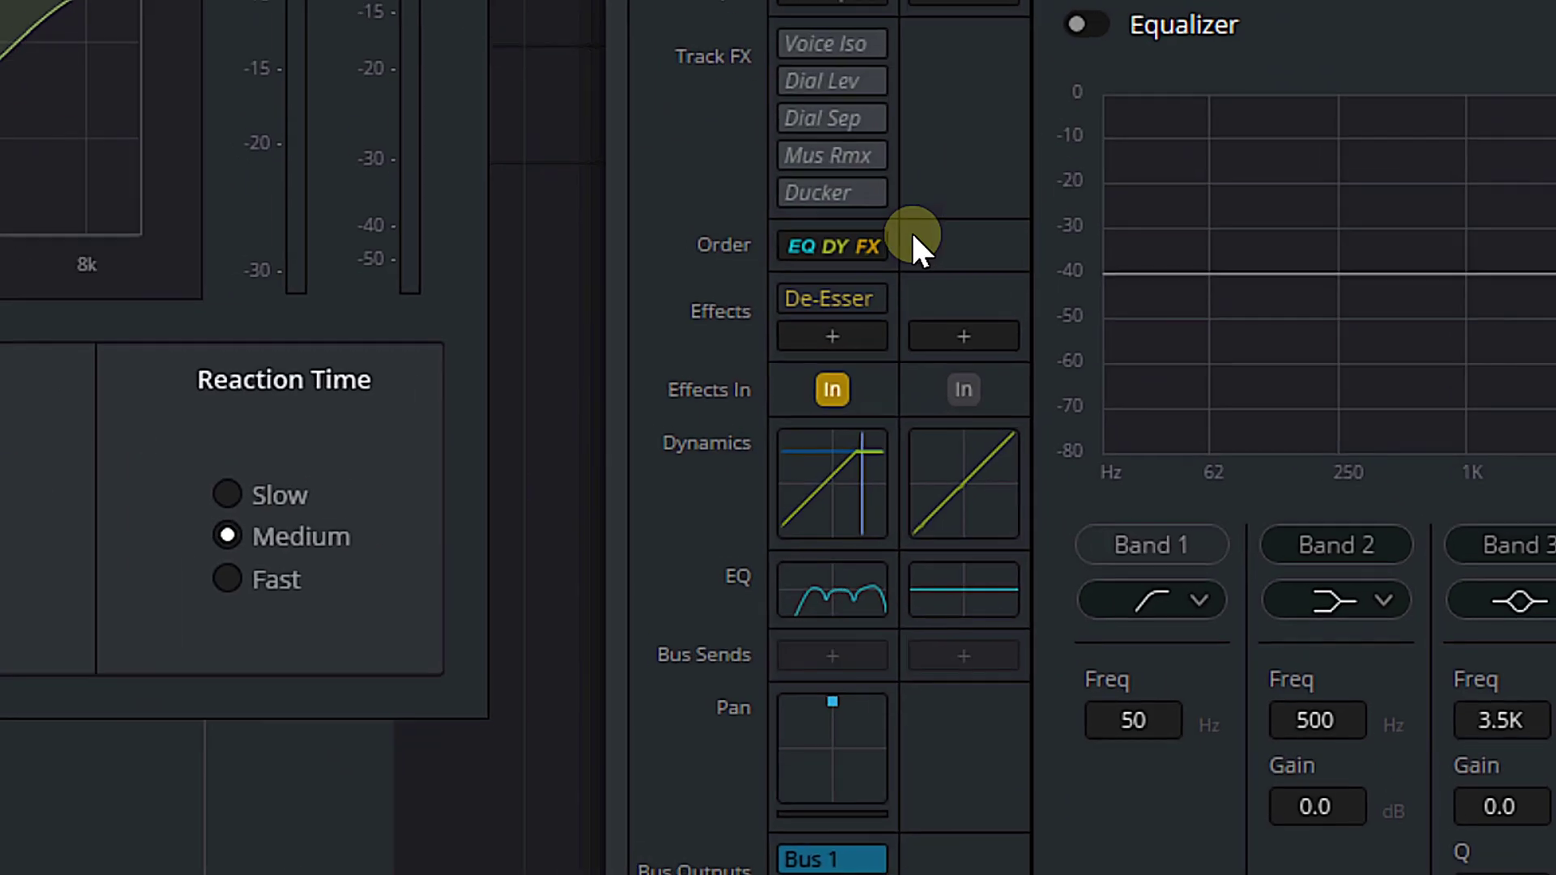
click(817, 241)
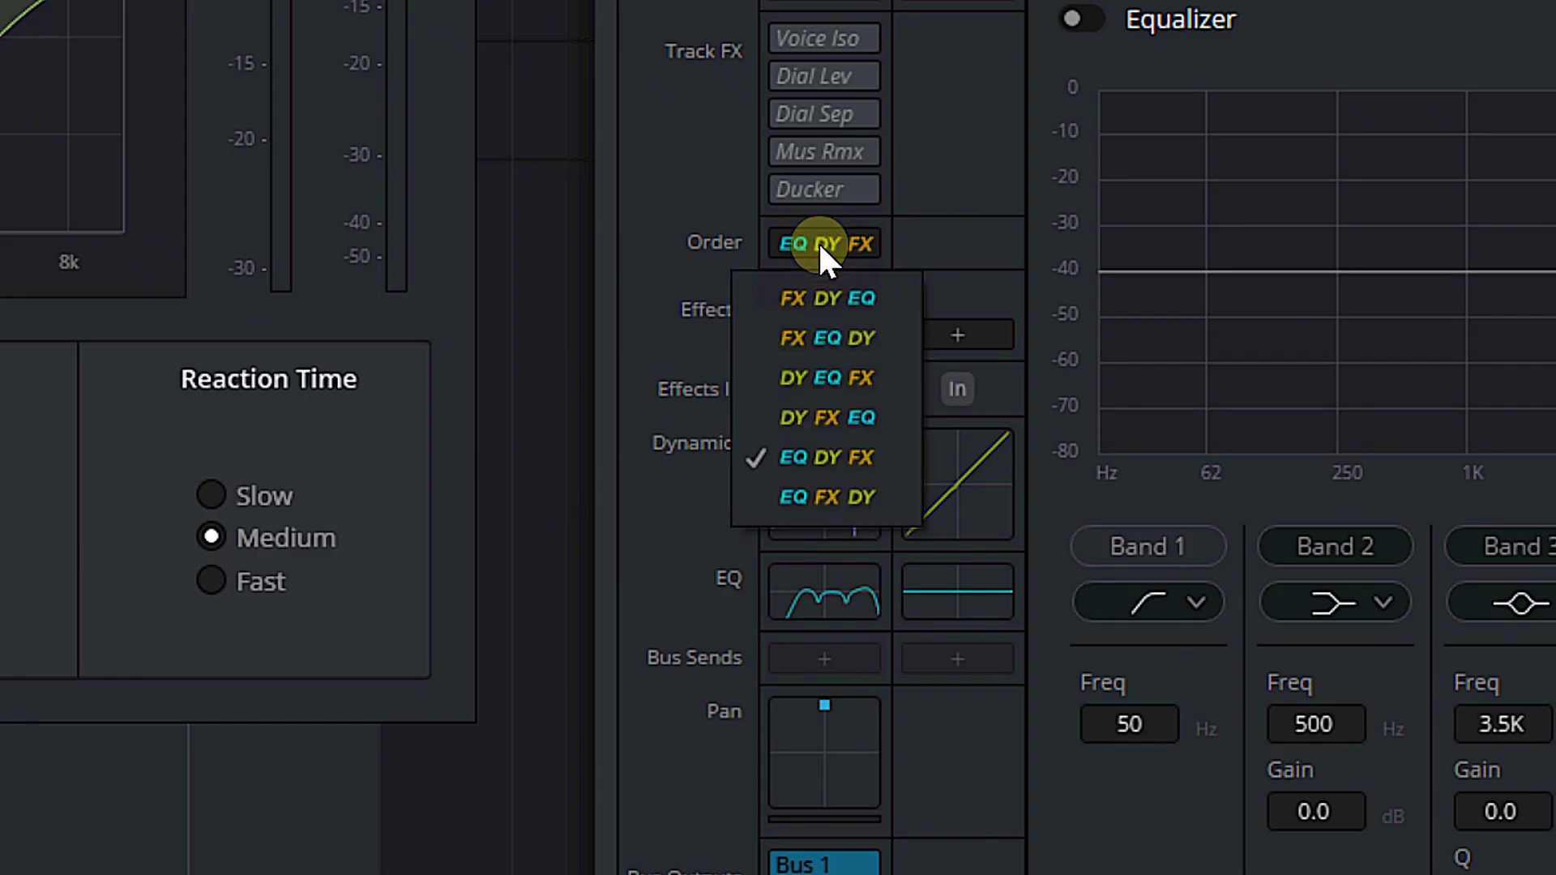
click(818, 455)
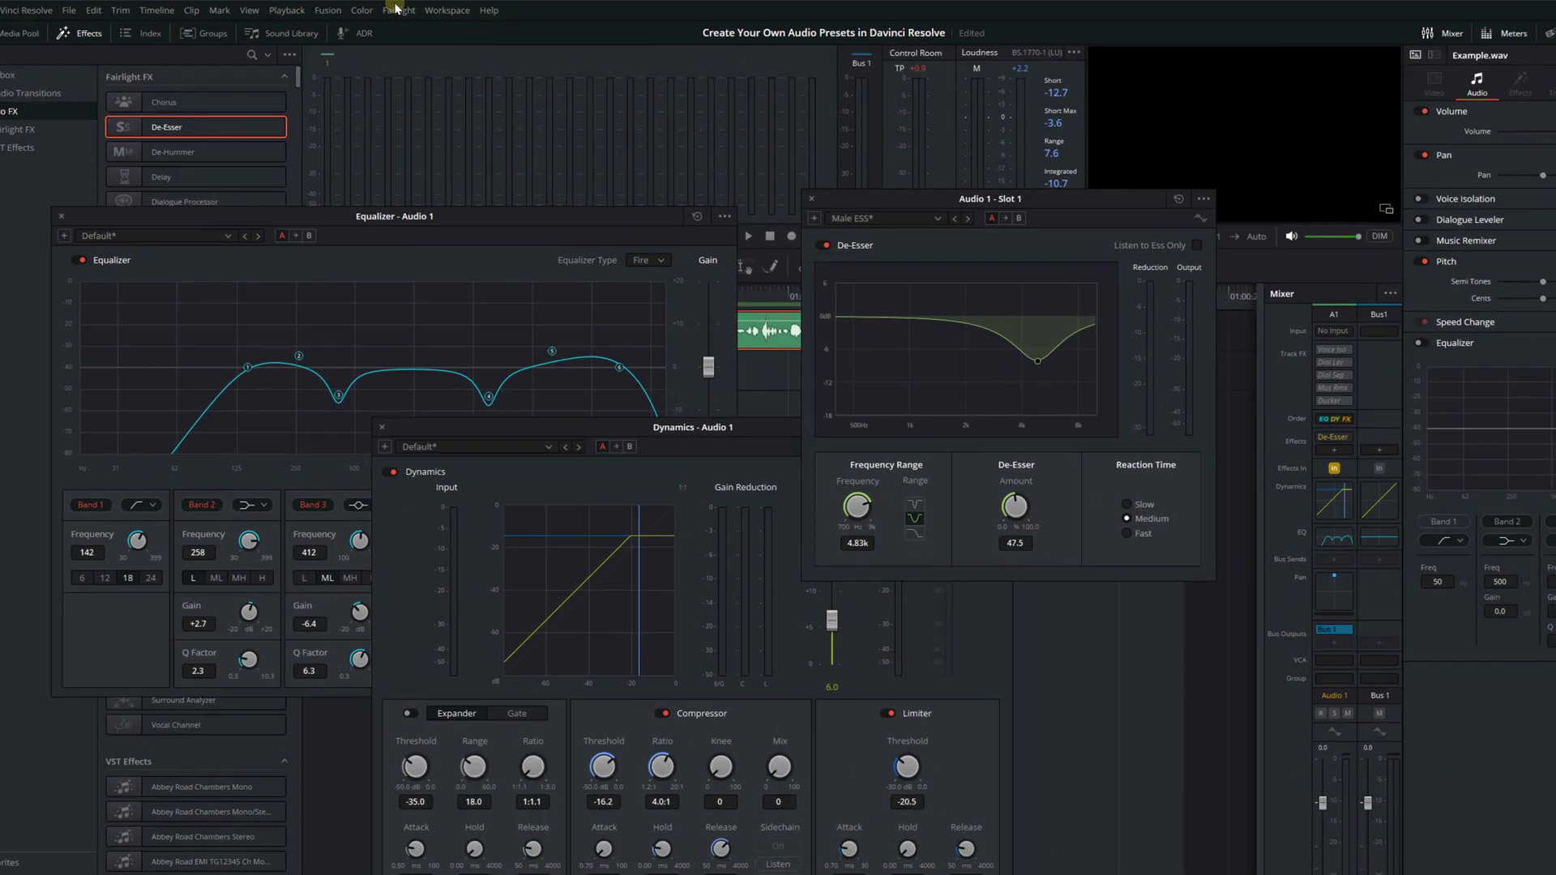
Step: Open the Fairlight Presets Library and filter it to Equalizer Presets
click(391, 9)
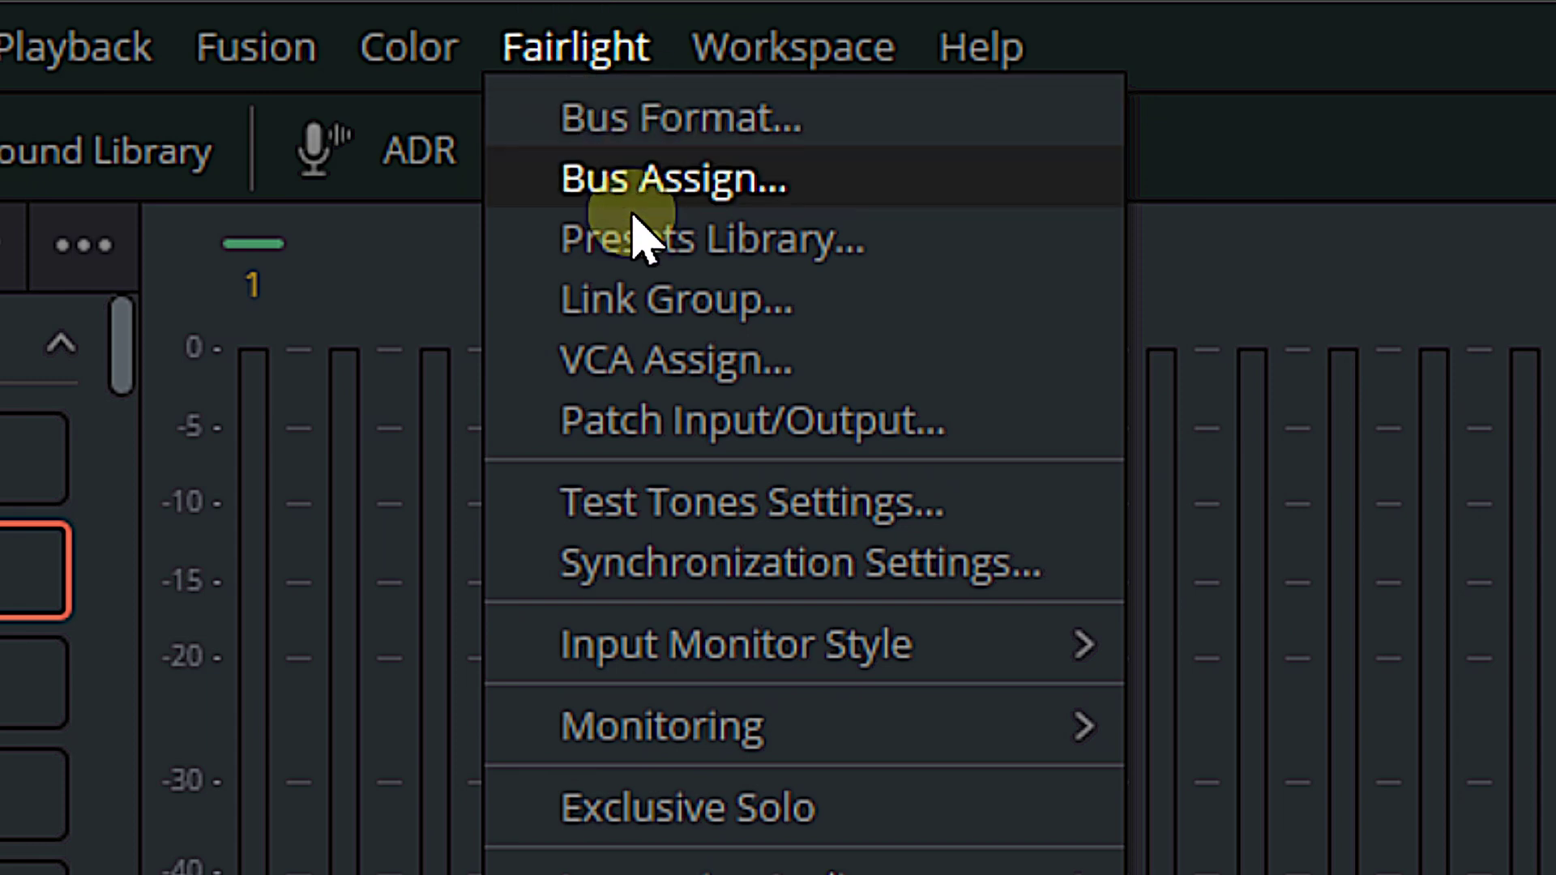
click(635, 241)
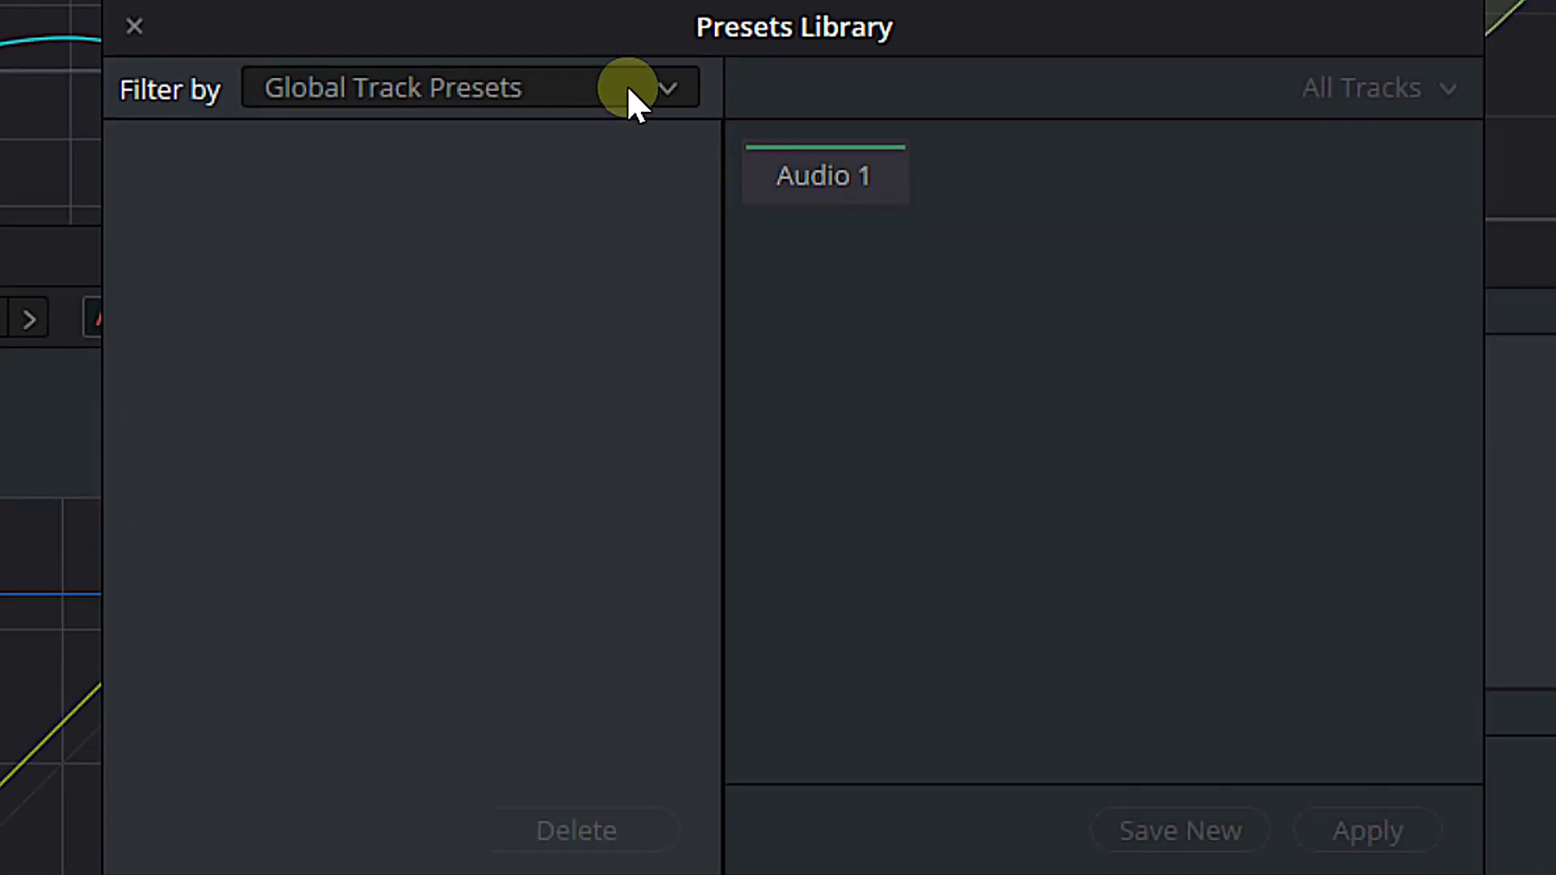
click(627, 89)
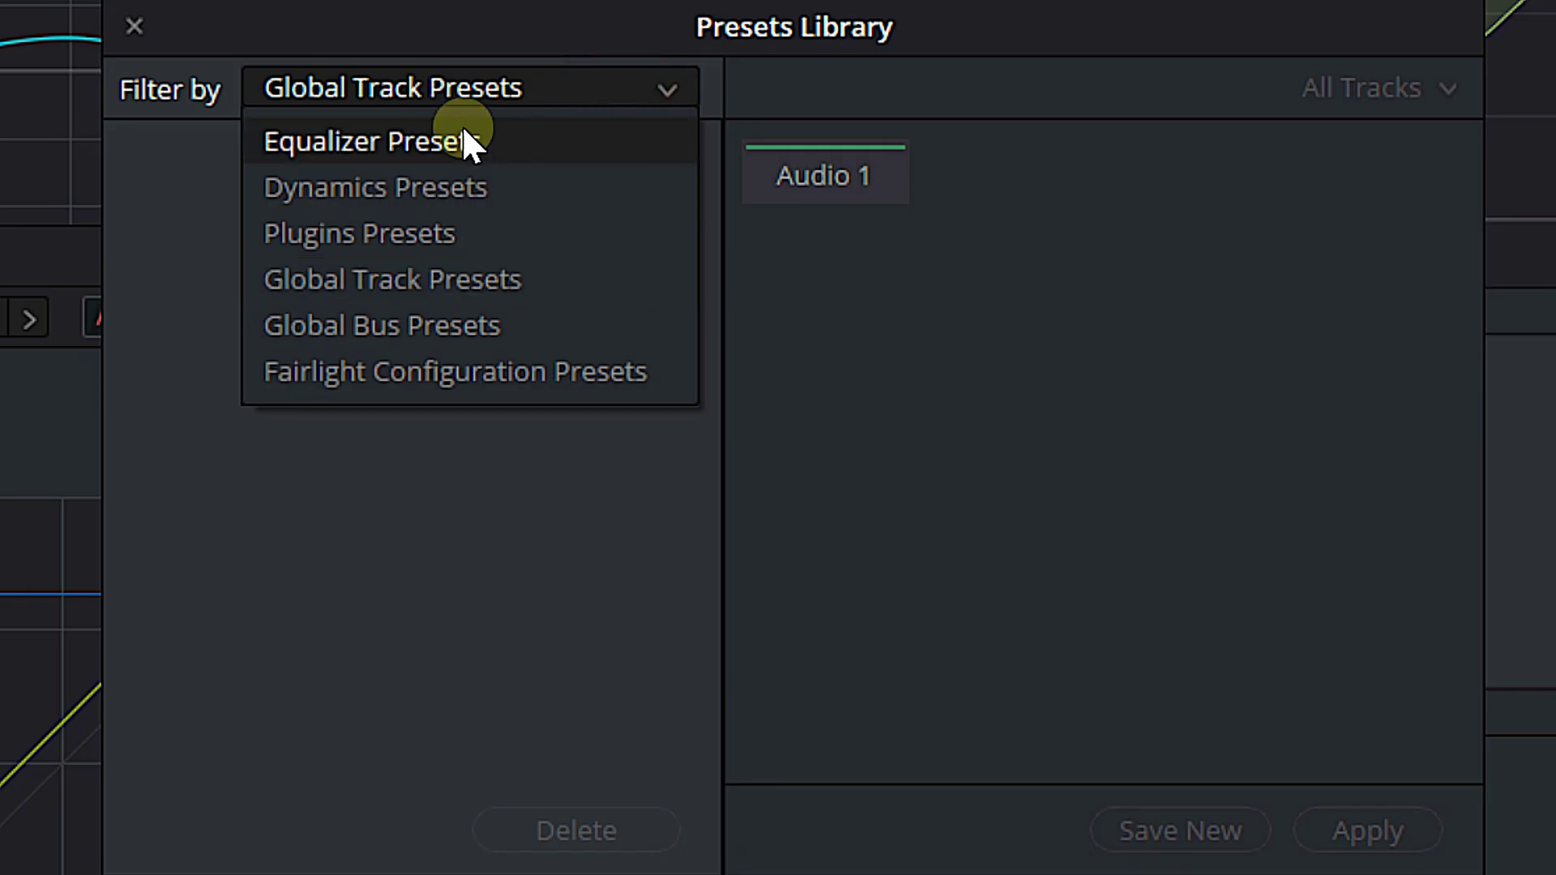
click(424, 143)
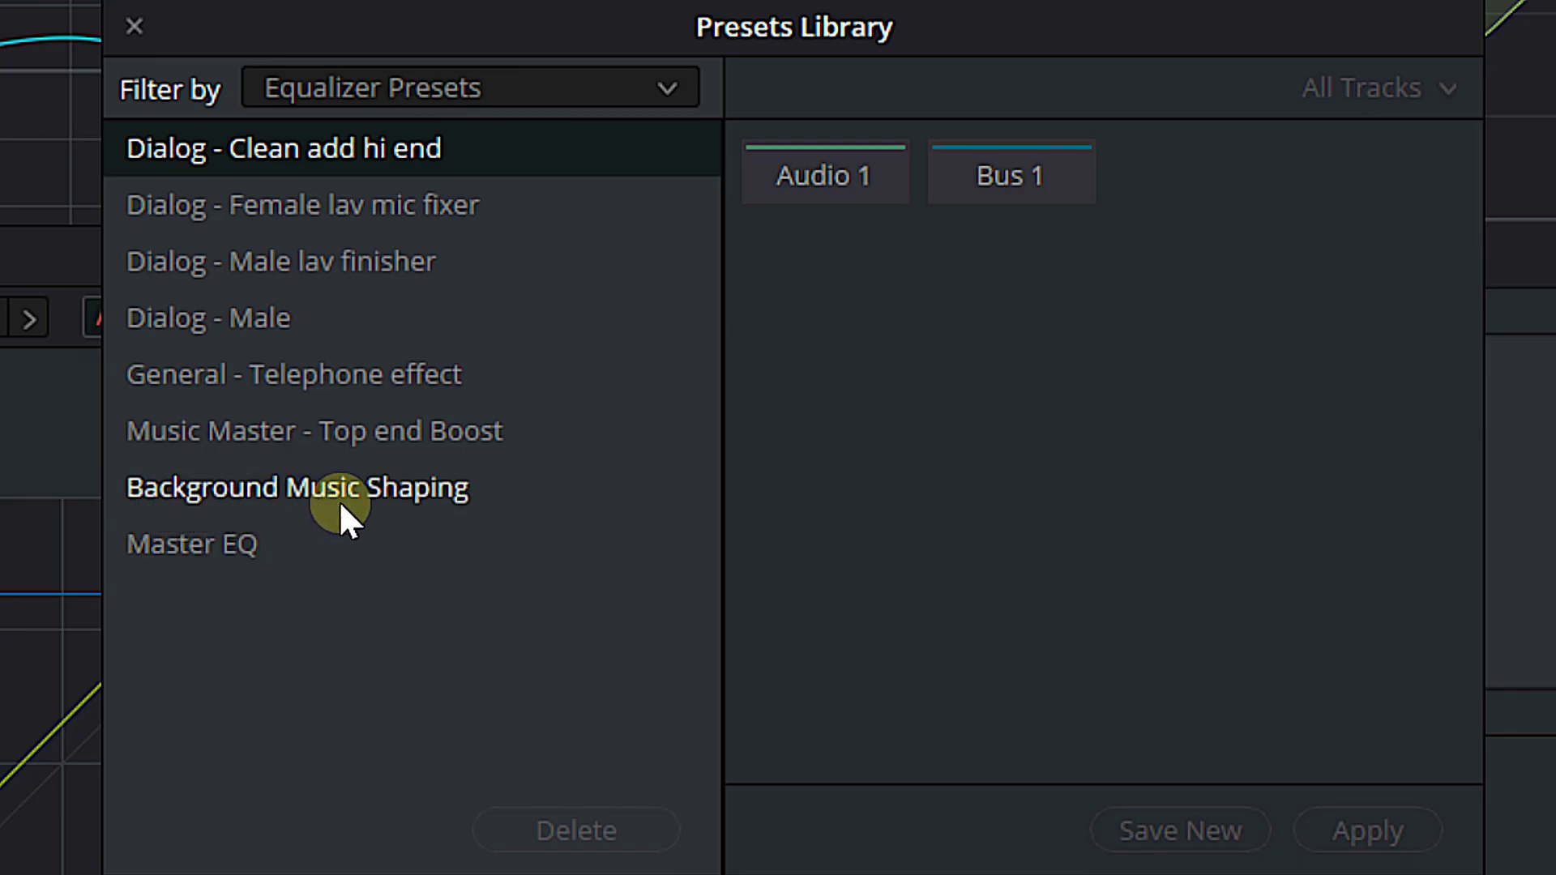
Step: Filter the Presets Library by Dynamics Presets, then by Plugins Presets
click(429, 89)
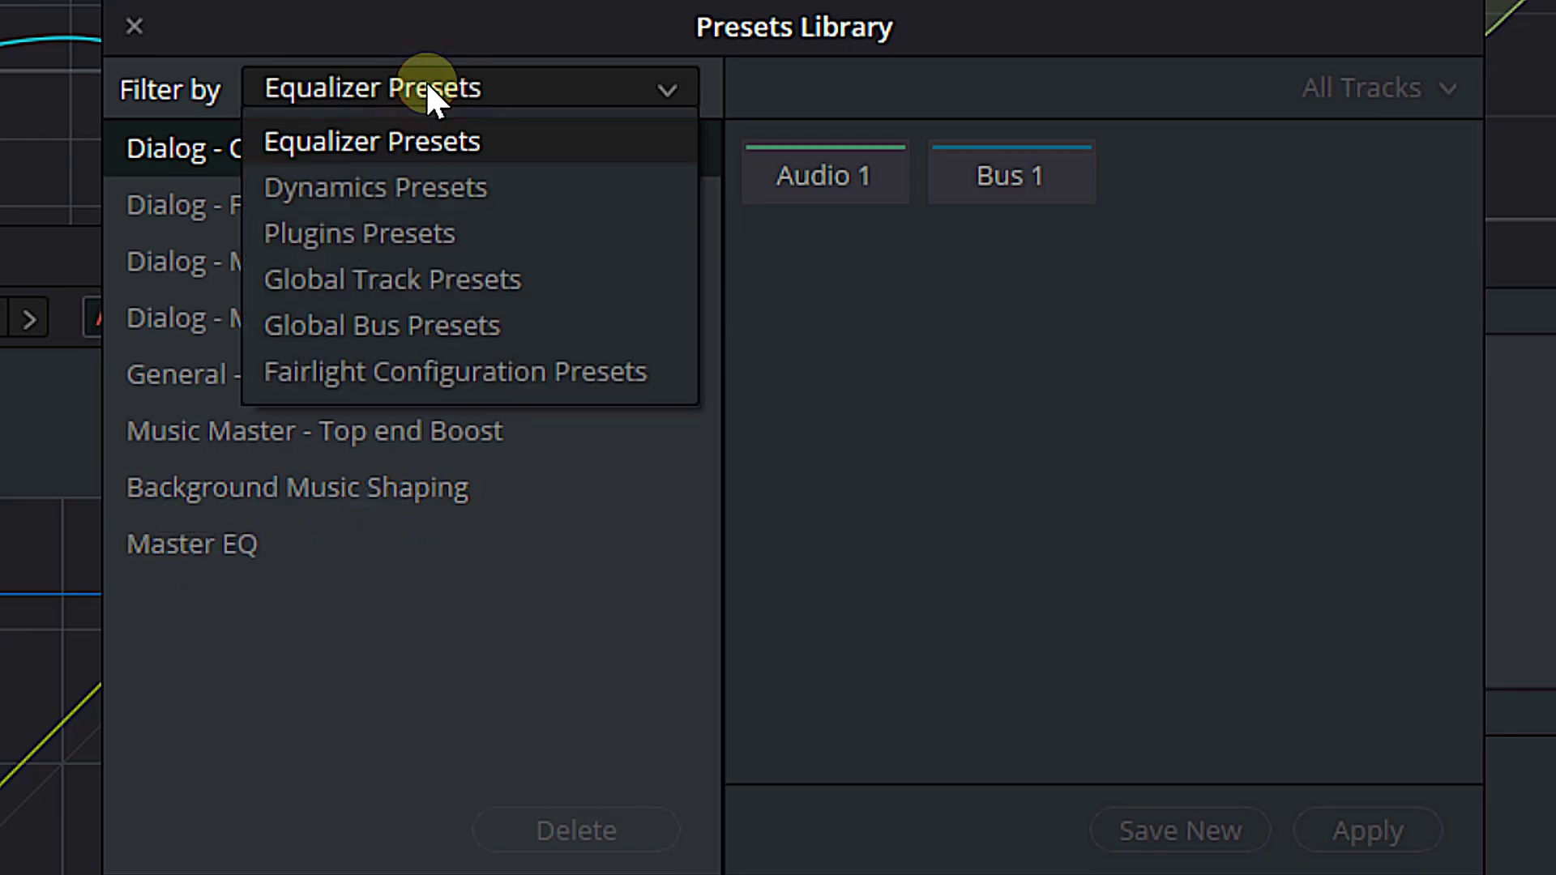
click(440, 195)
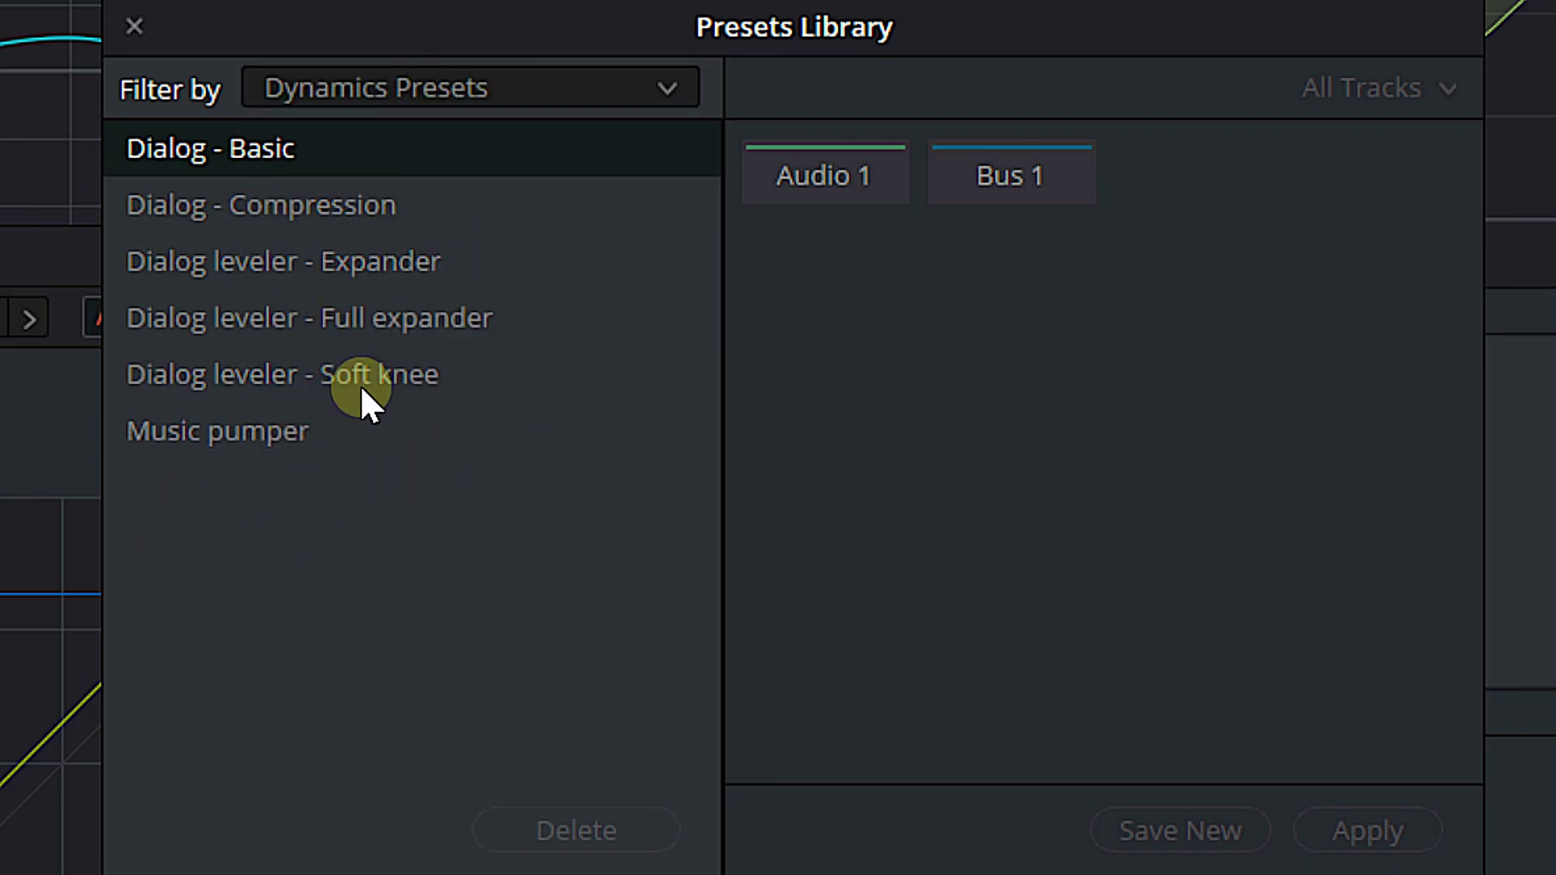
click(437, 71)
click(350, 233)
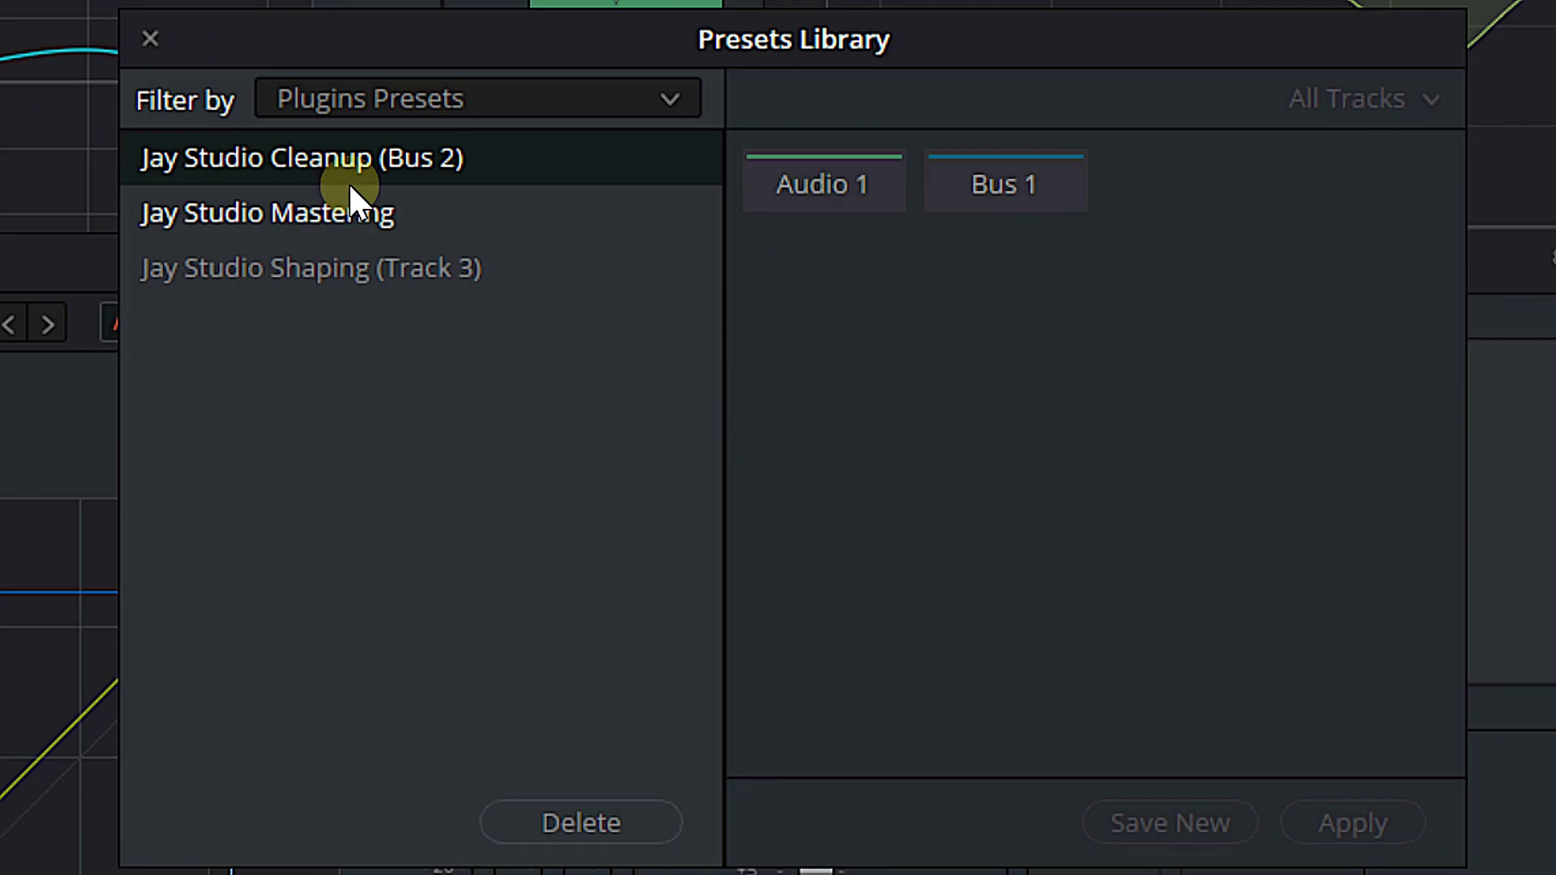
Step: Open the Presets Library's Filter by dropdown
click(386, 99)
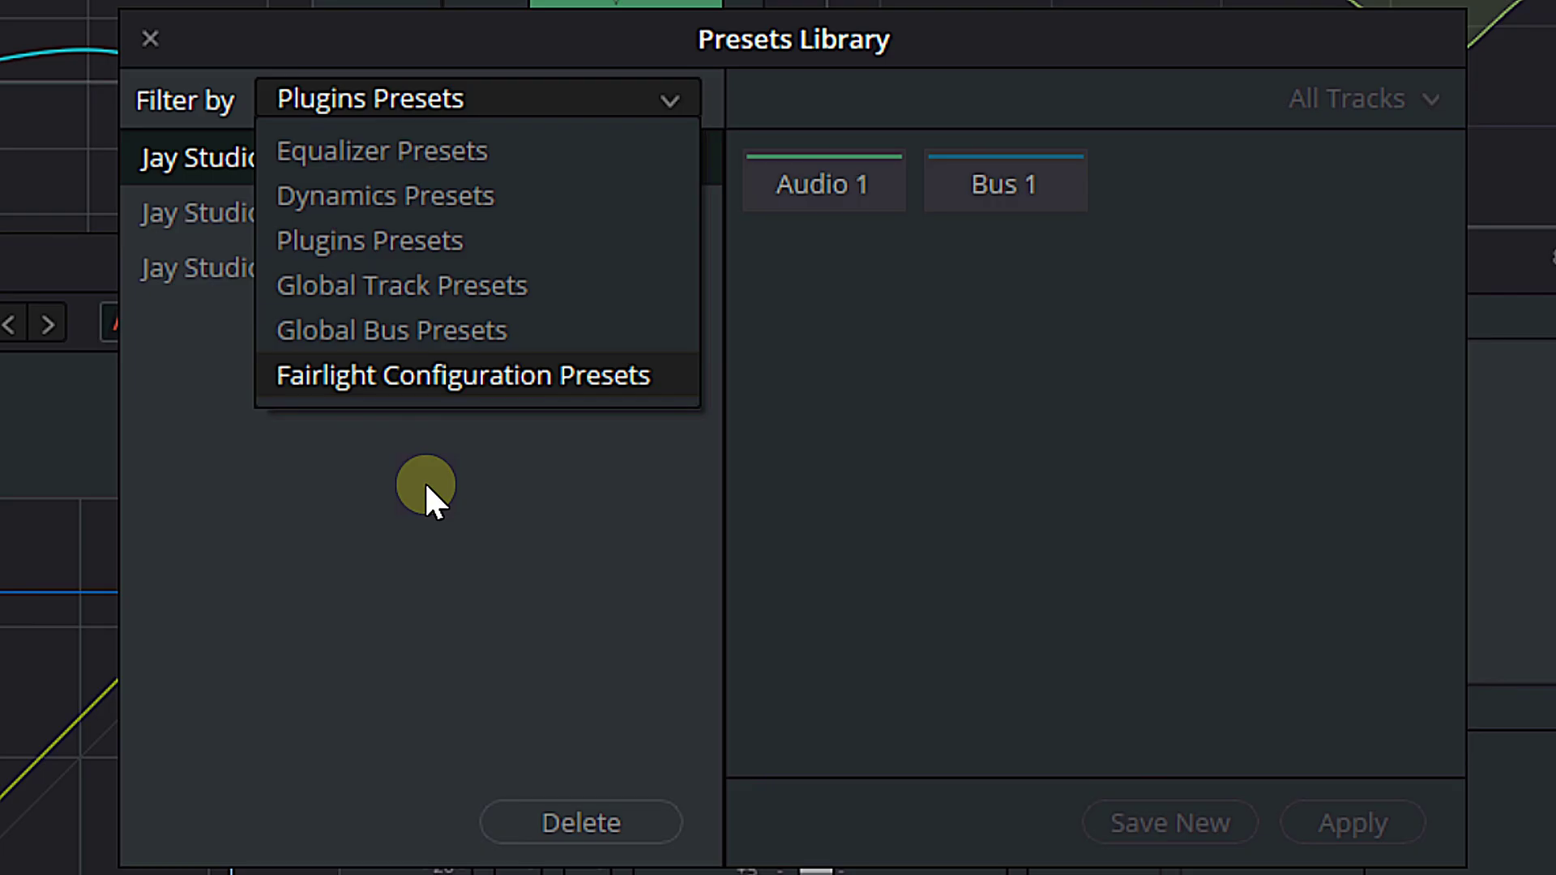
Step: Save the Audio 1 track as a new Global Track Preset named 'Dynamic Mic VO'
click(386, 288)
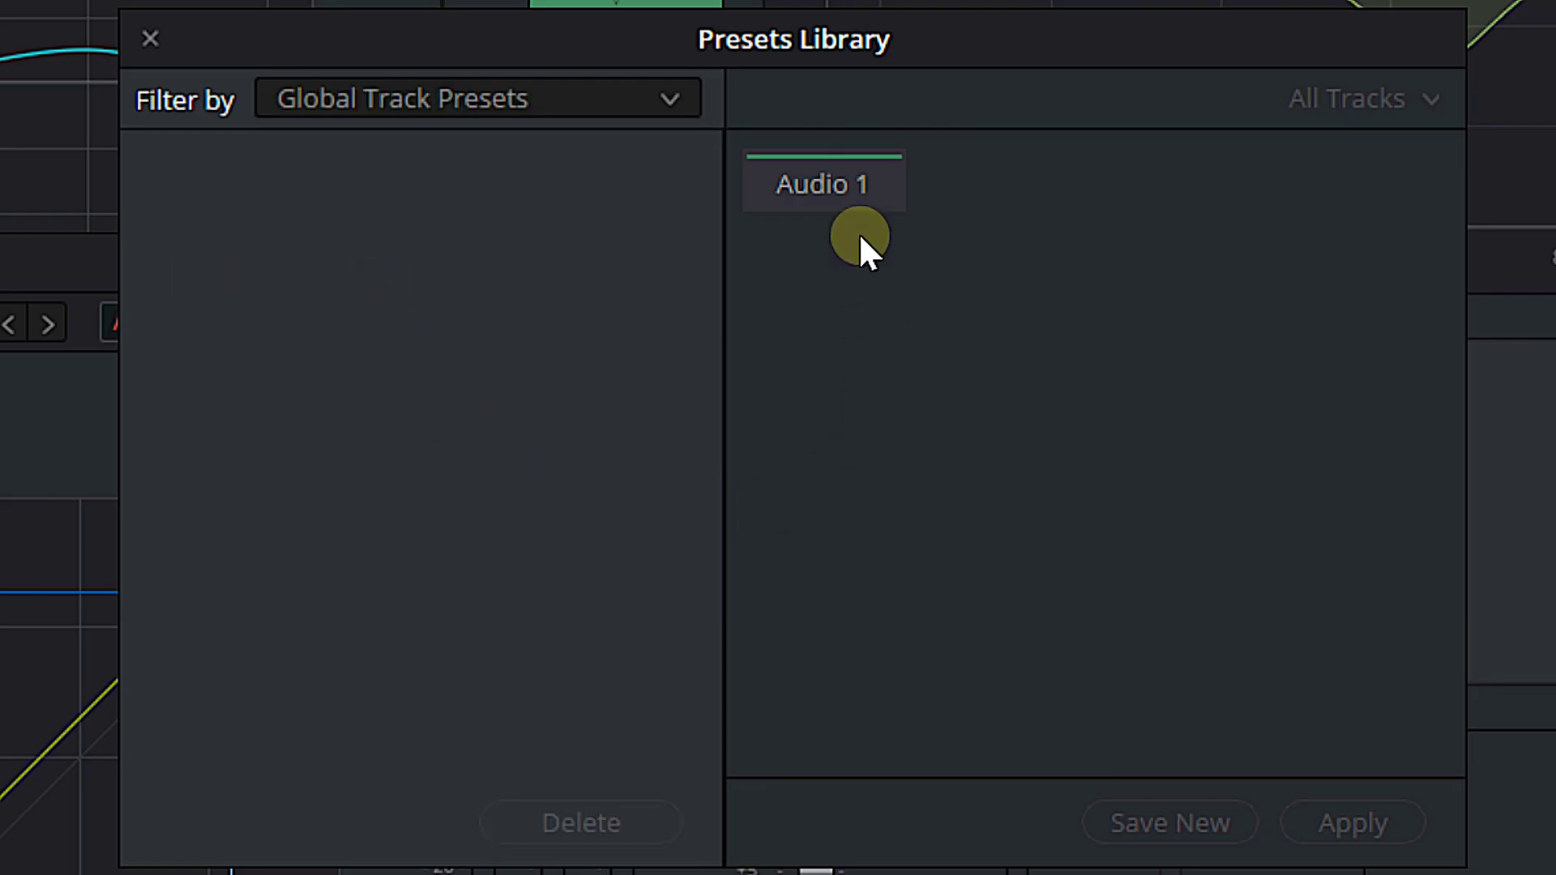
click(843, 217)
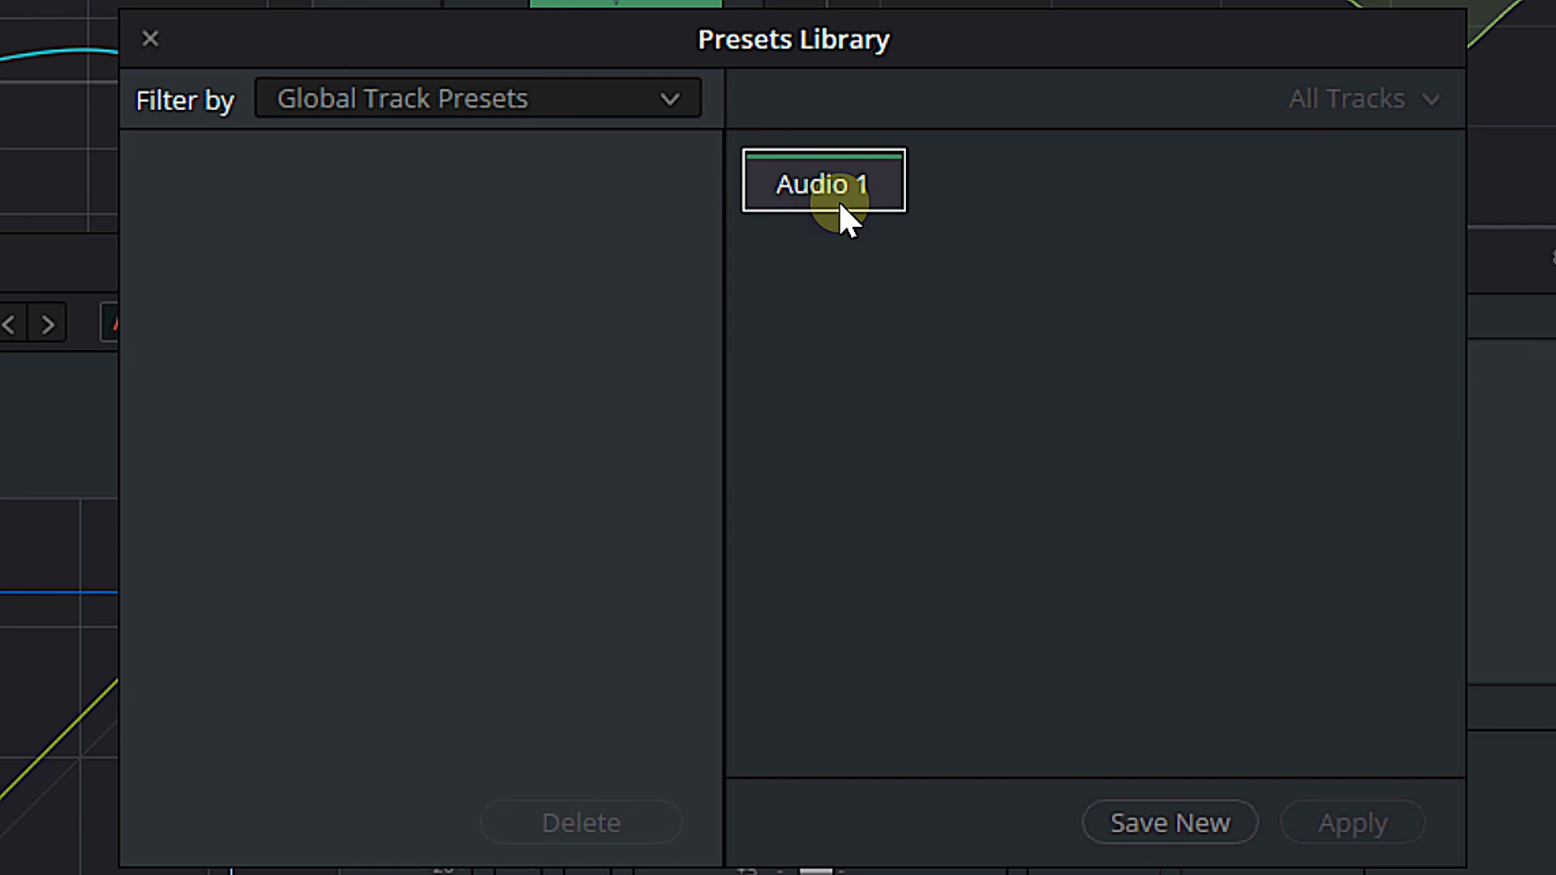
click(1186, 819)
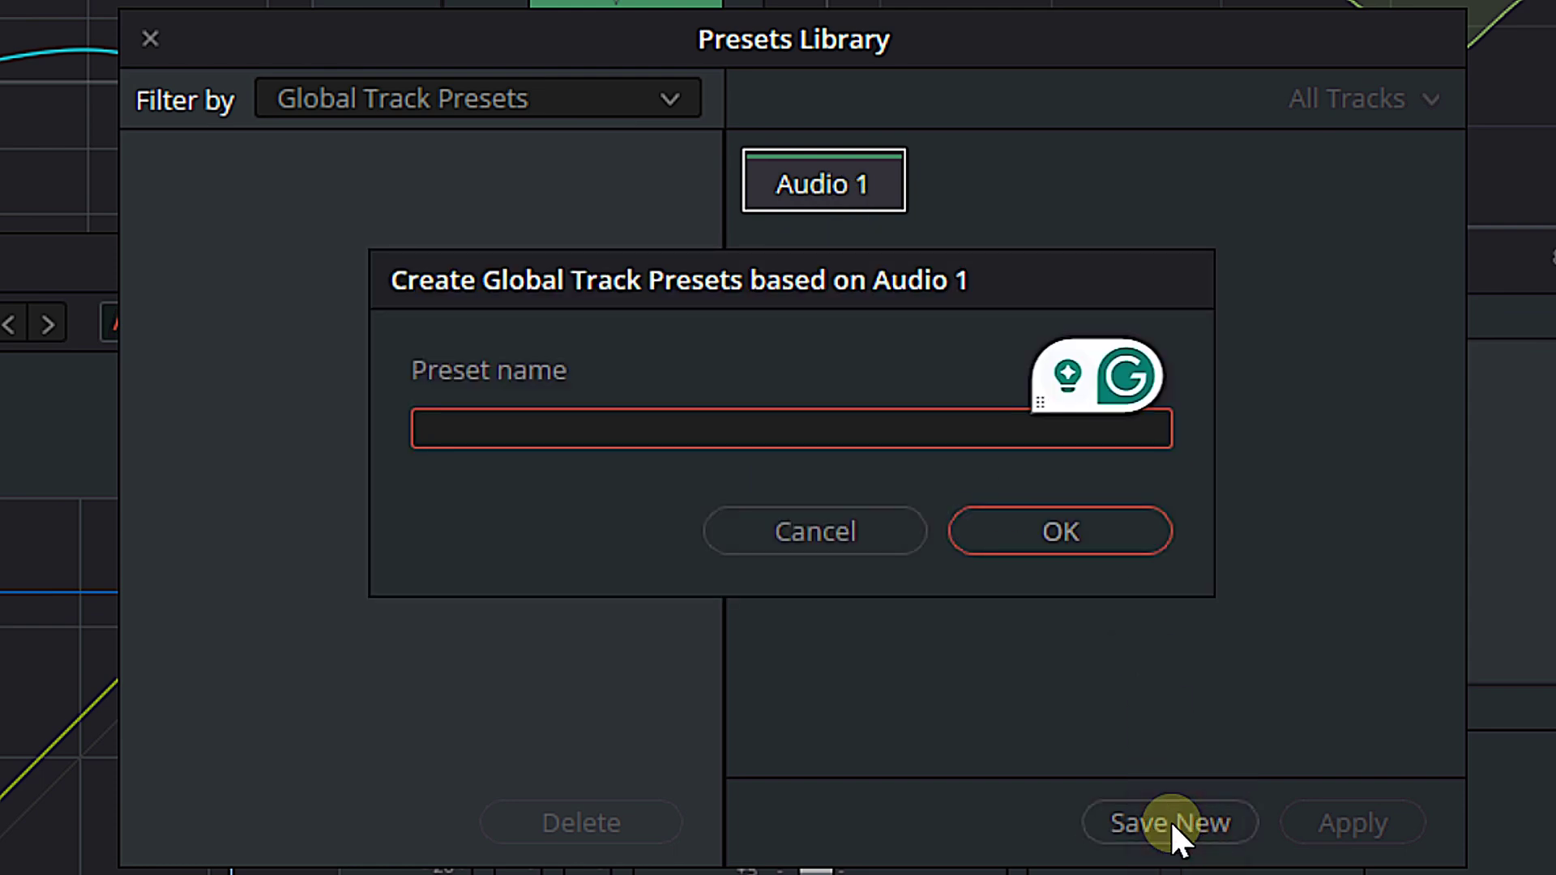
text(Dynamic M)
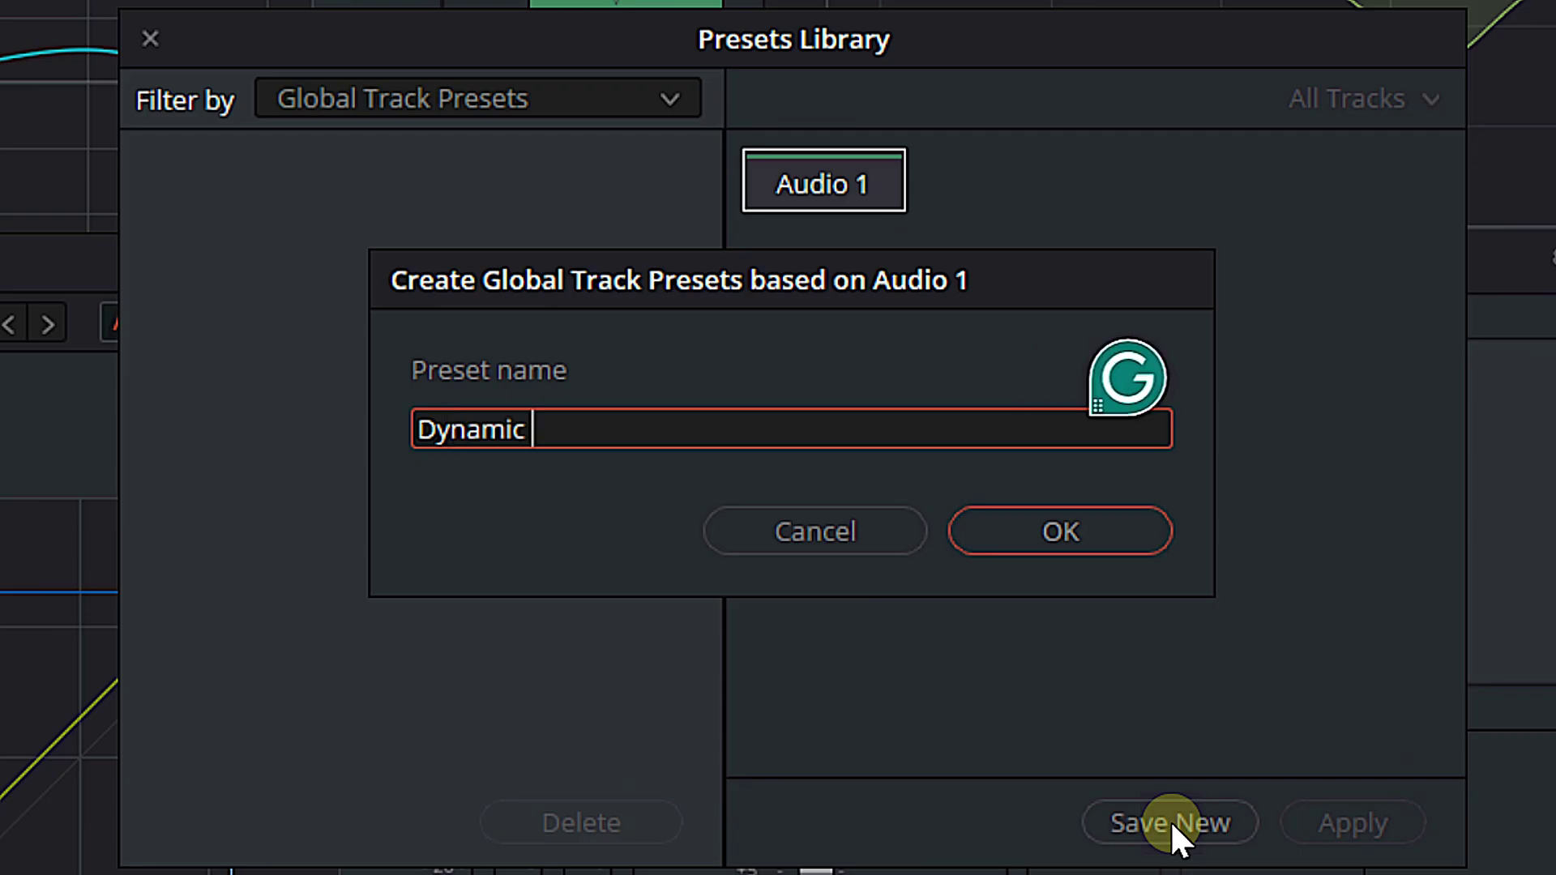
text(ic VO)
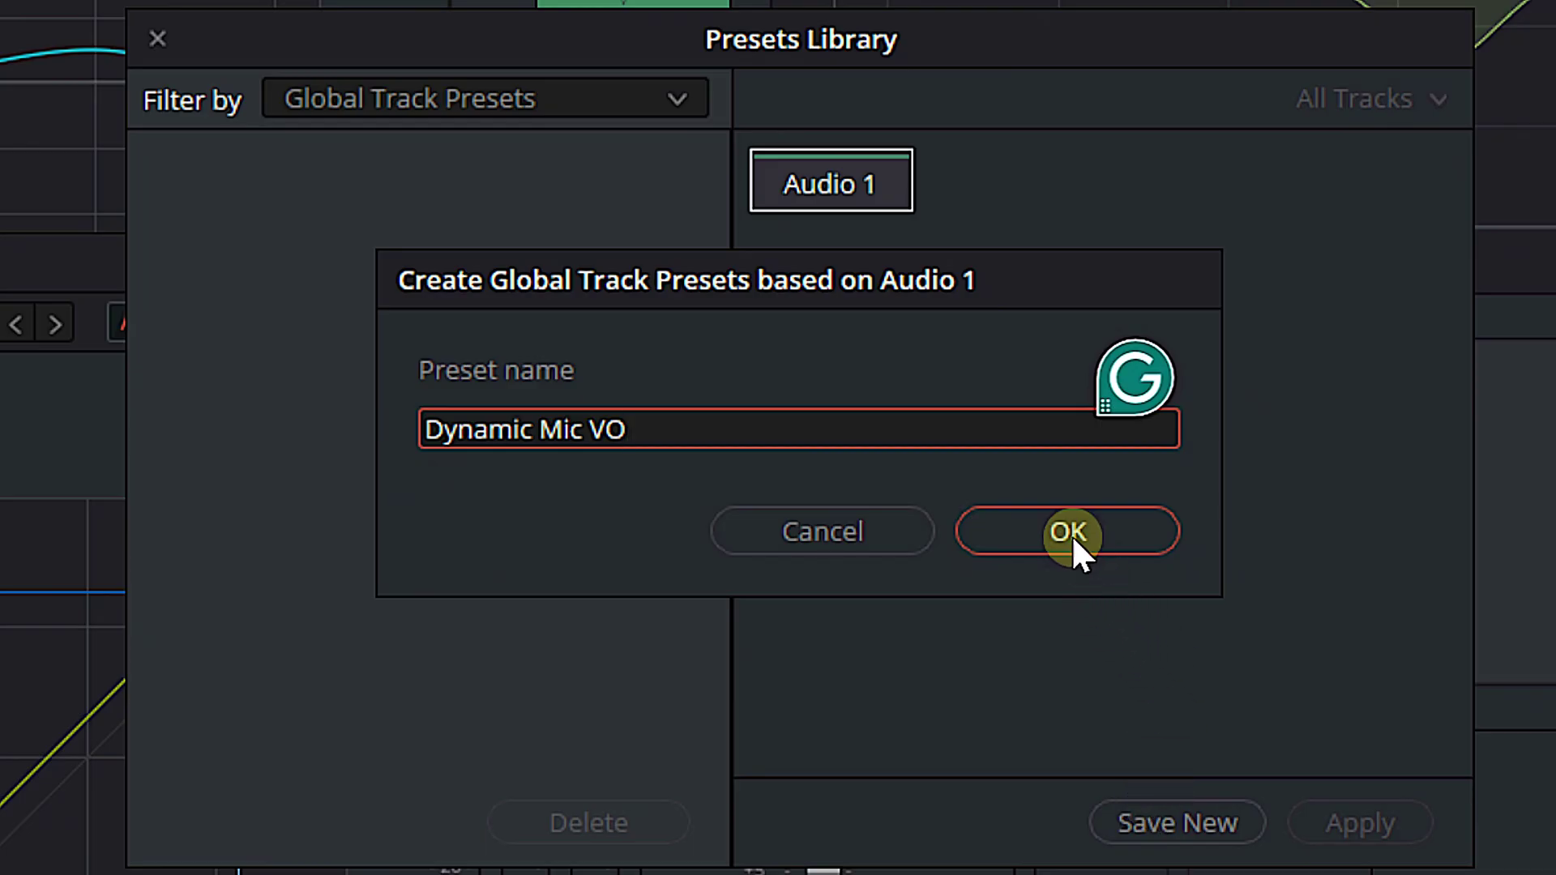
click(1071, 533)
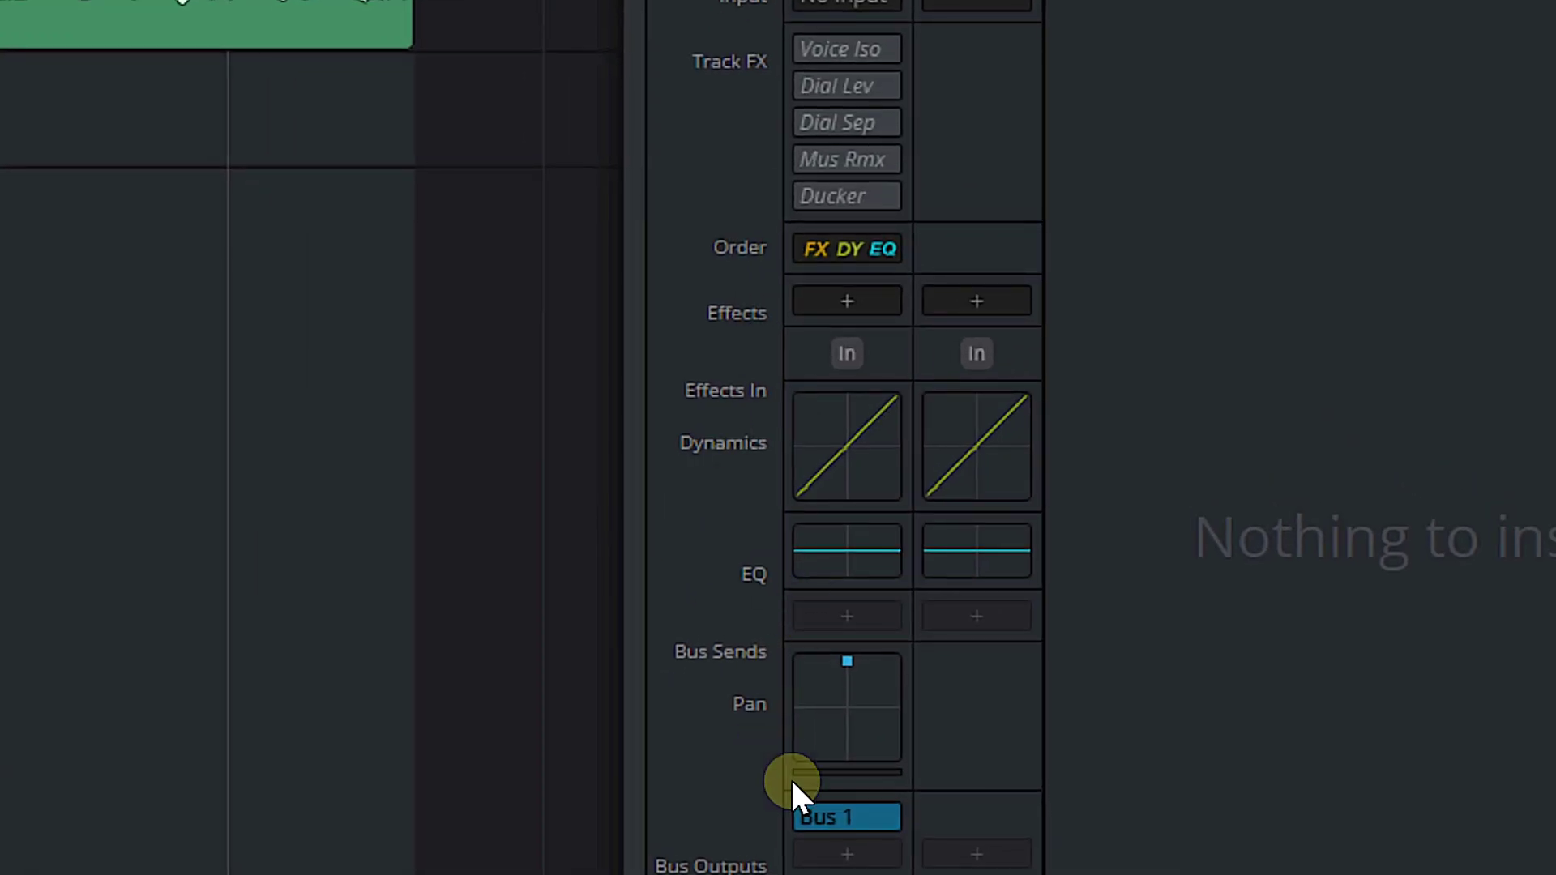
Step: Apply the Dynamic Mic VO preset to Audio 1 from the Presets Library, then close it
click(1229, 557)
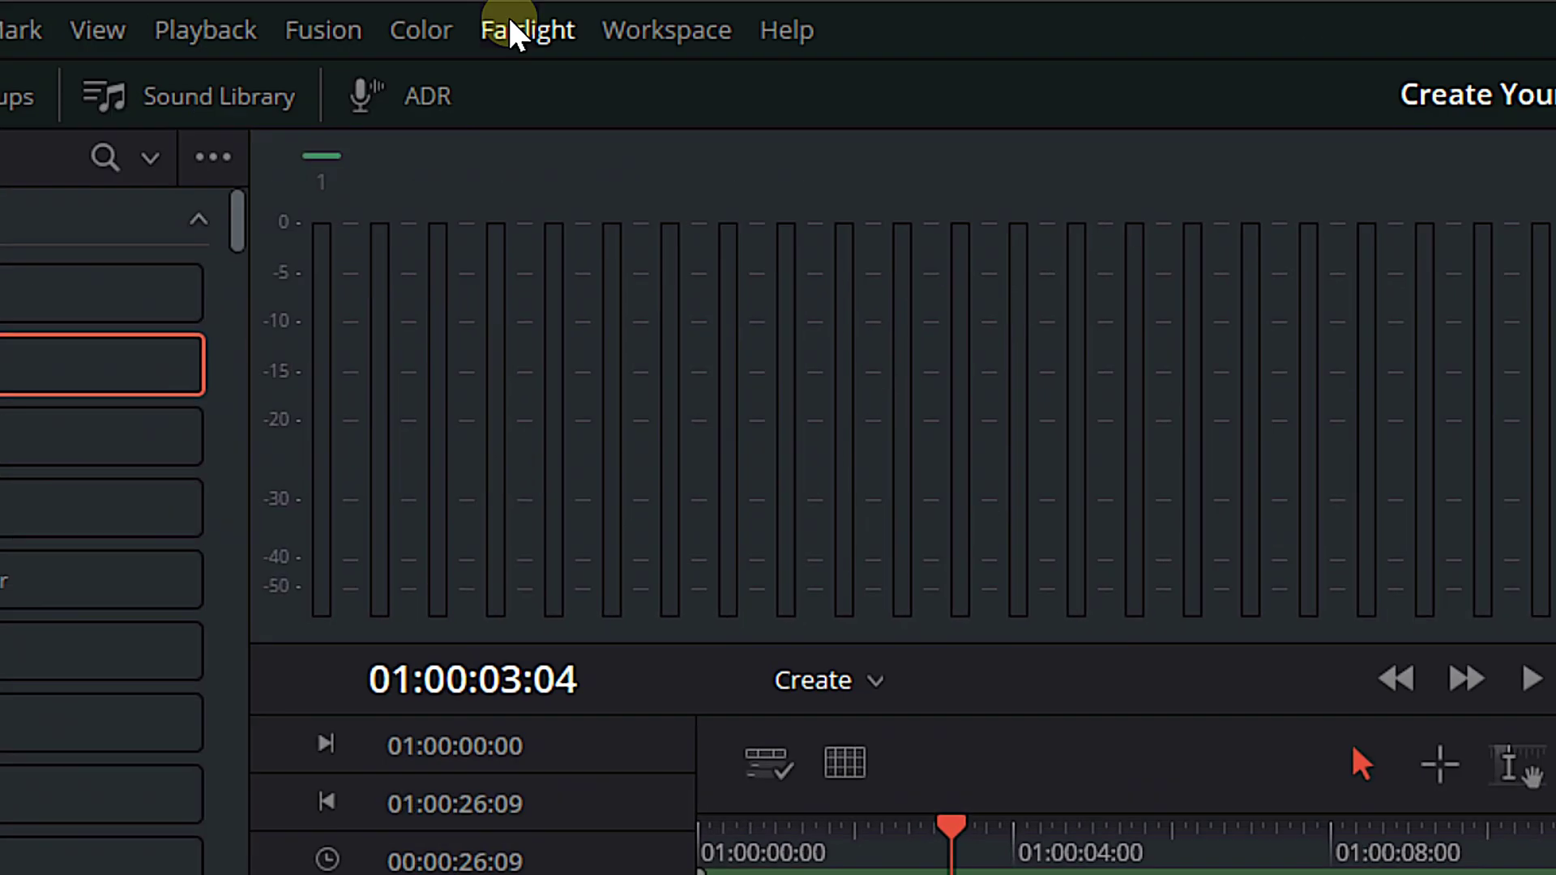
click(510, 24)
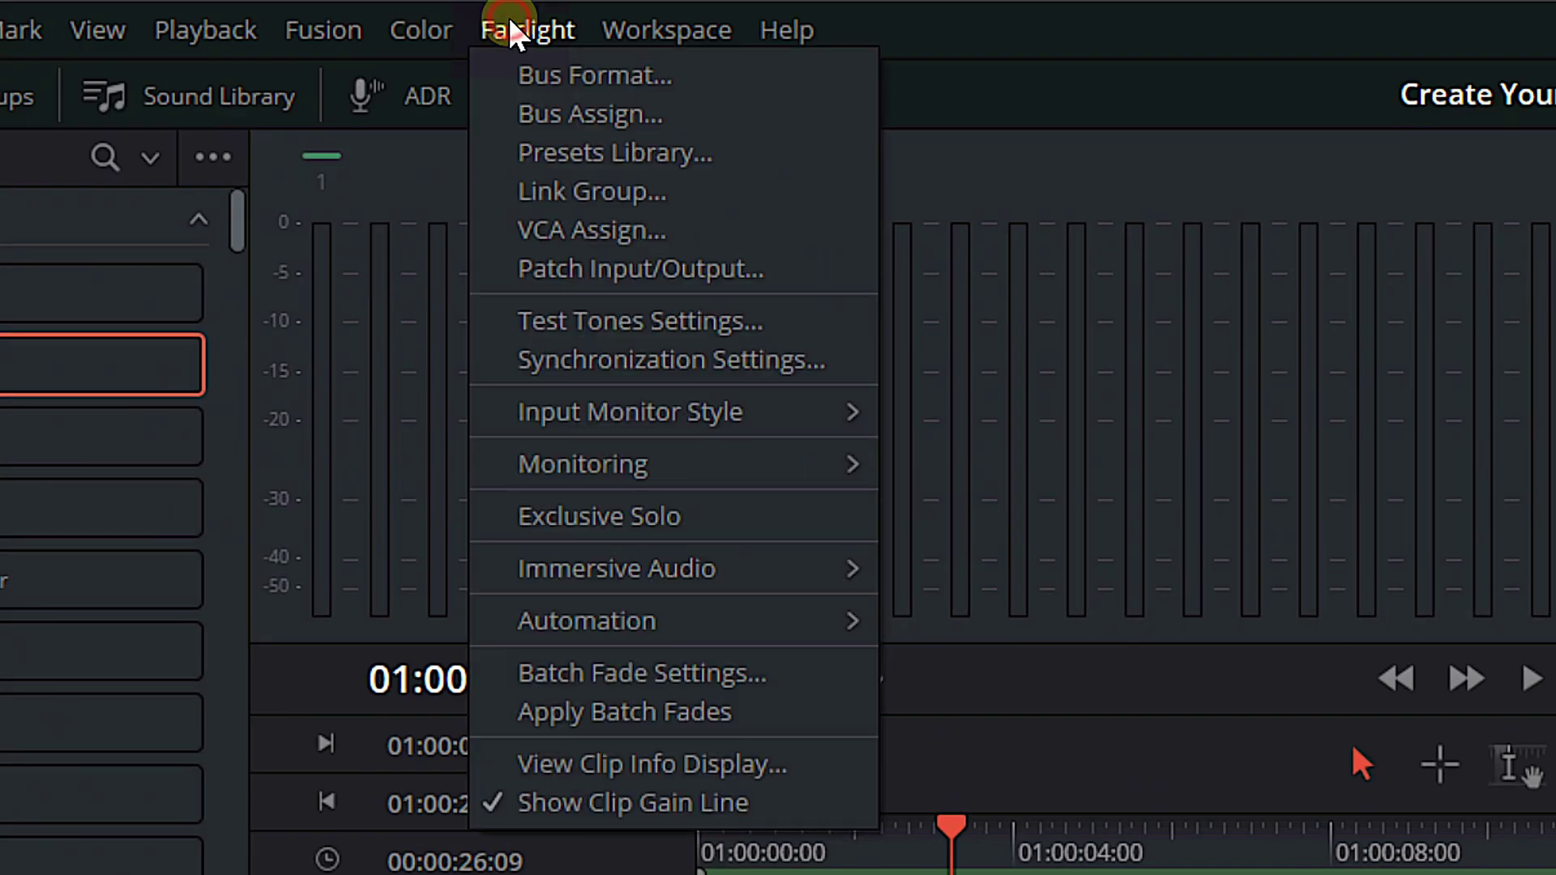
click(581, 144)
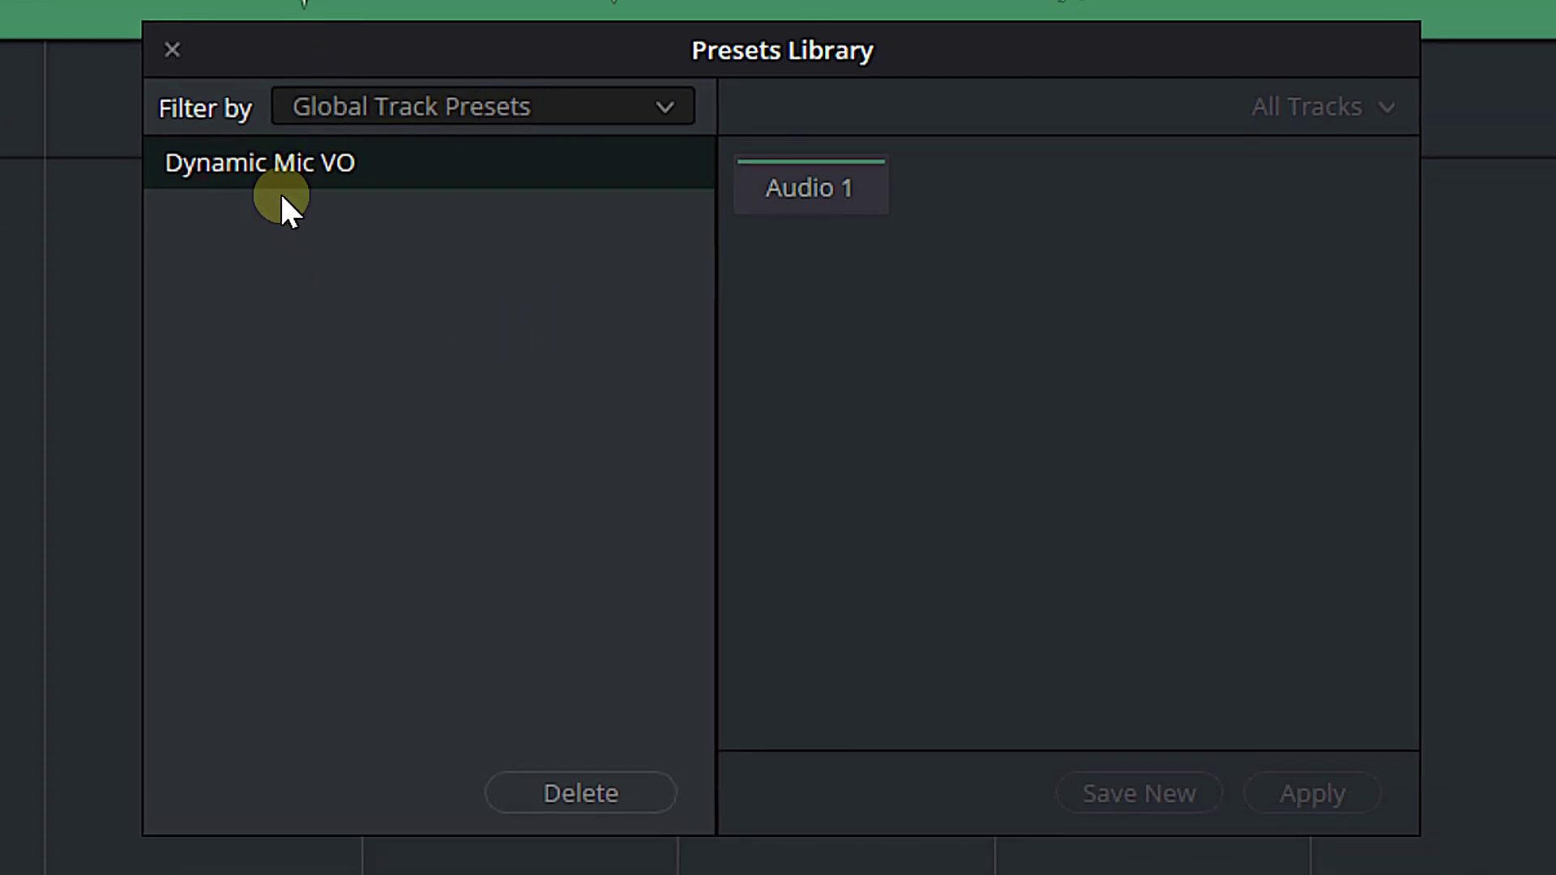
click(800, 199)
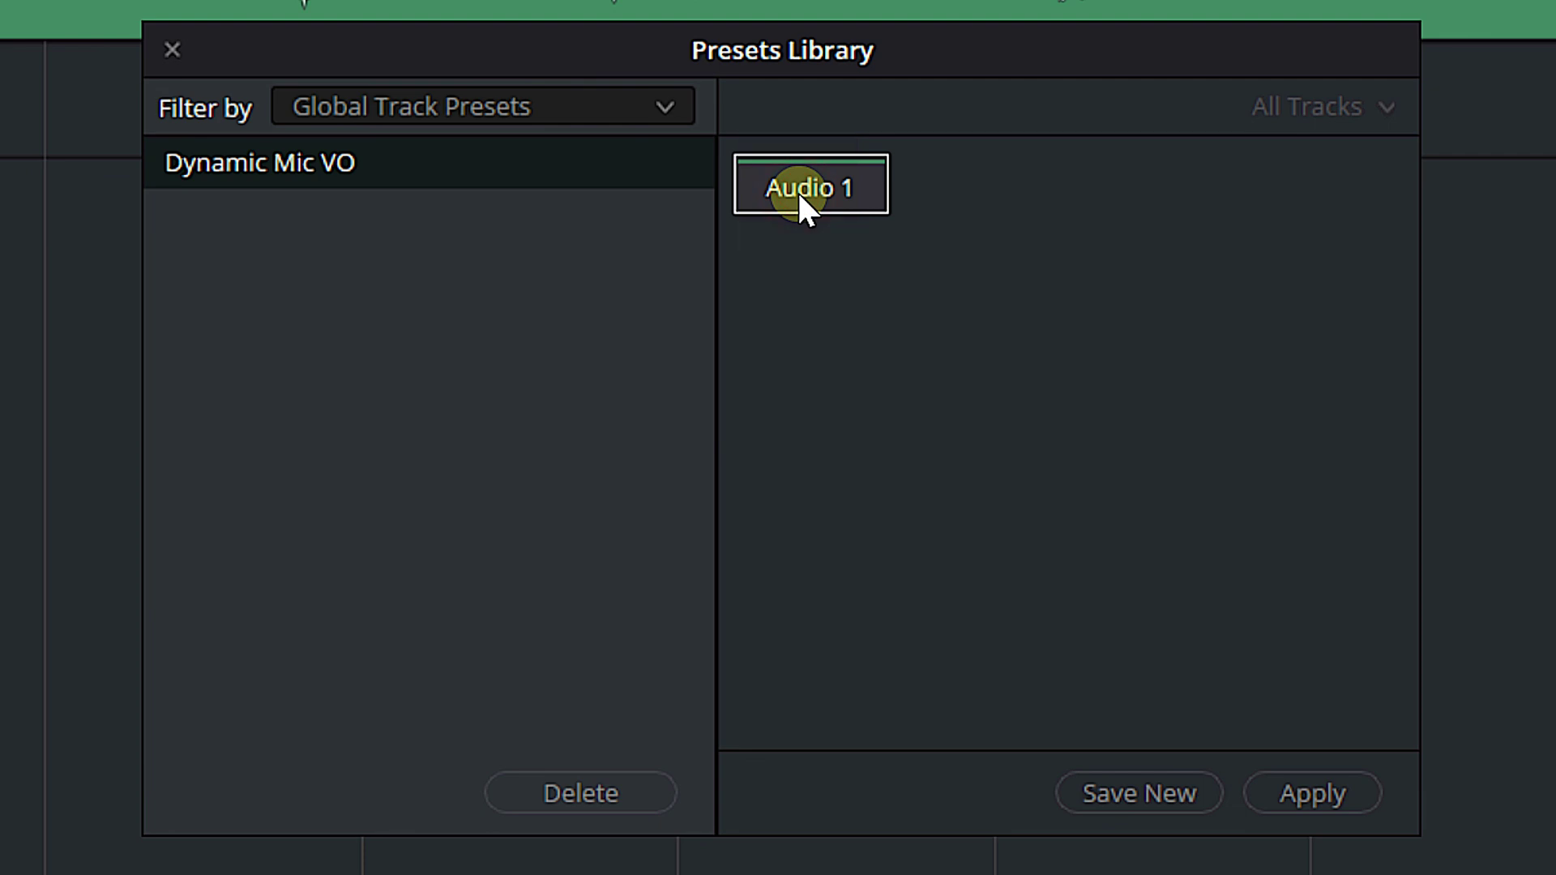
click(1321, 806)
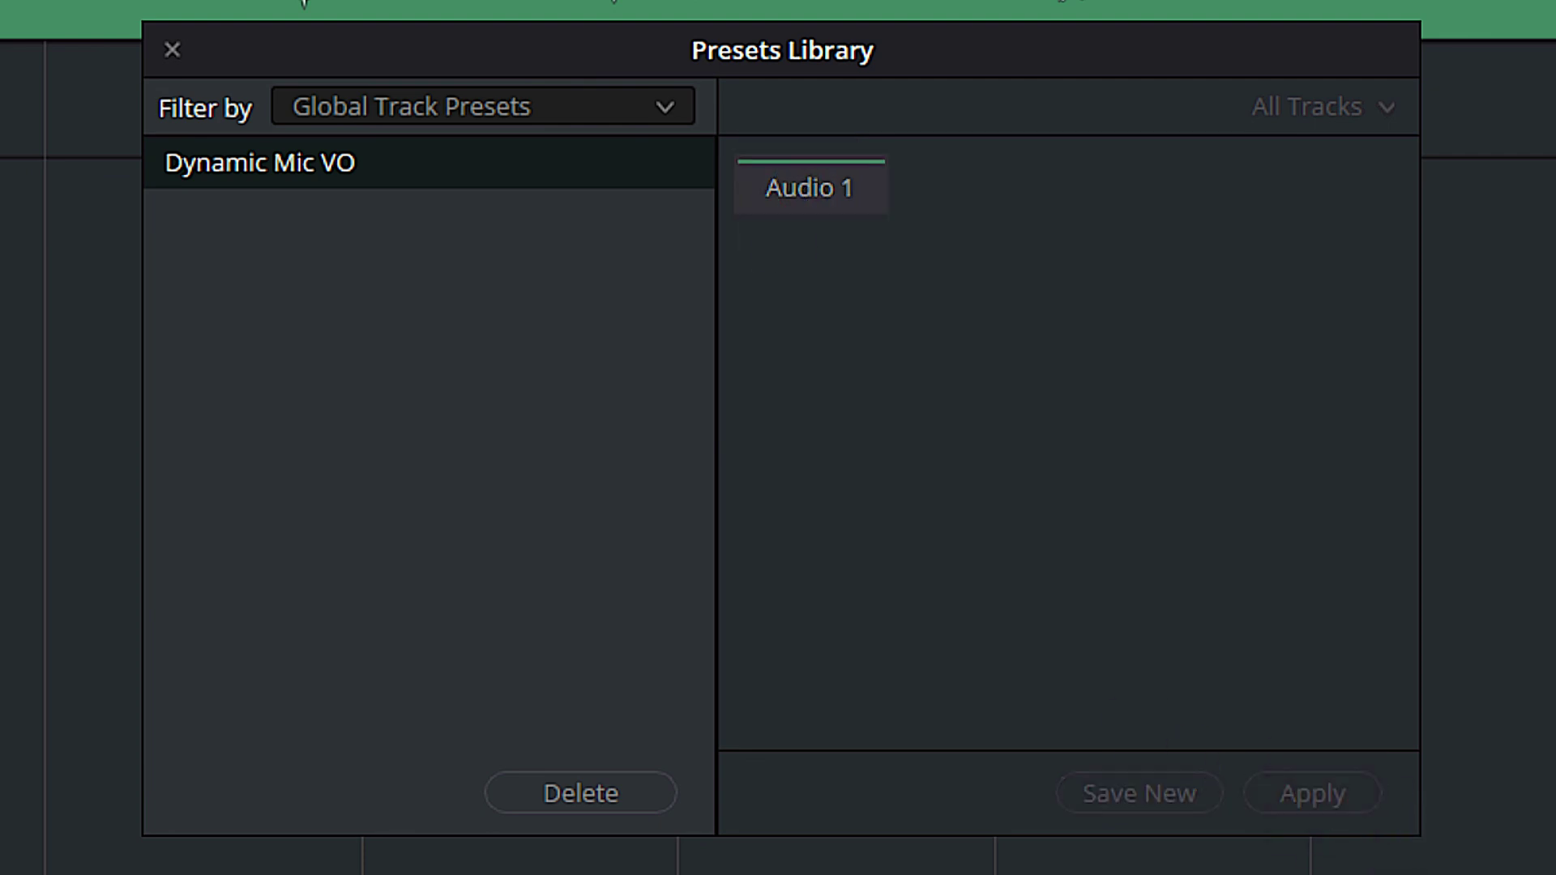
click(171, 51)
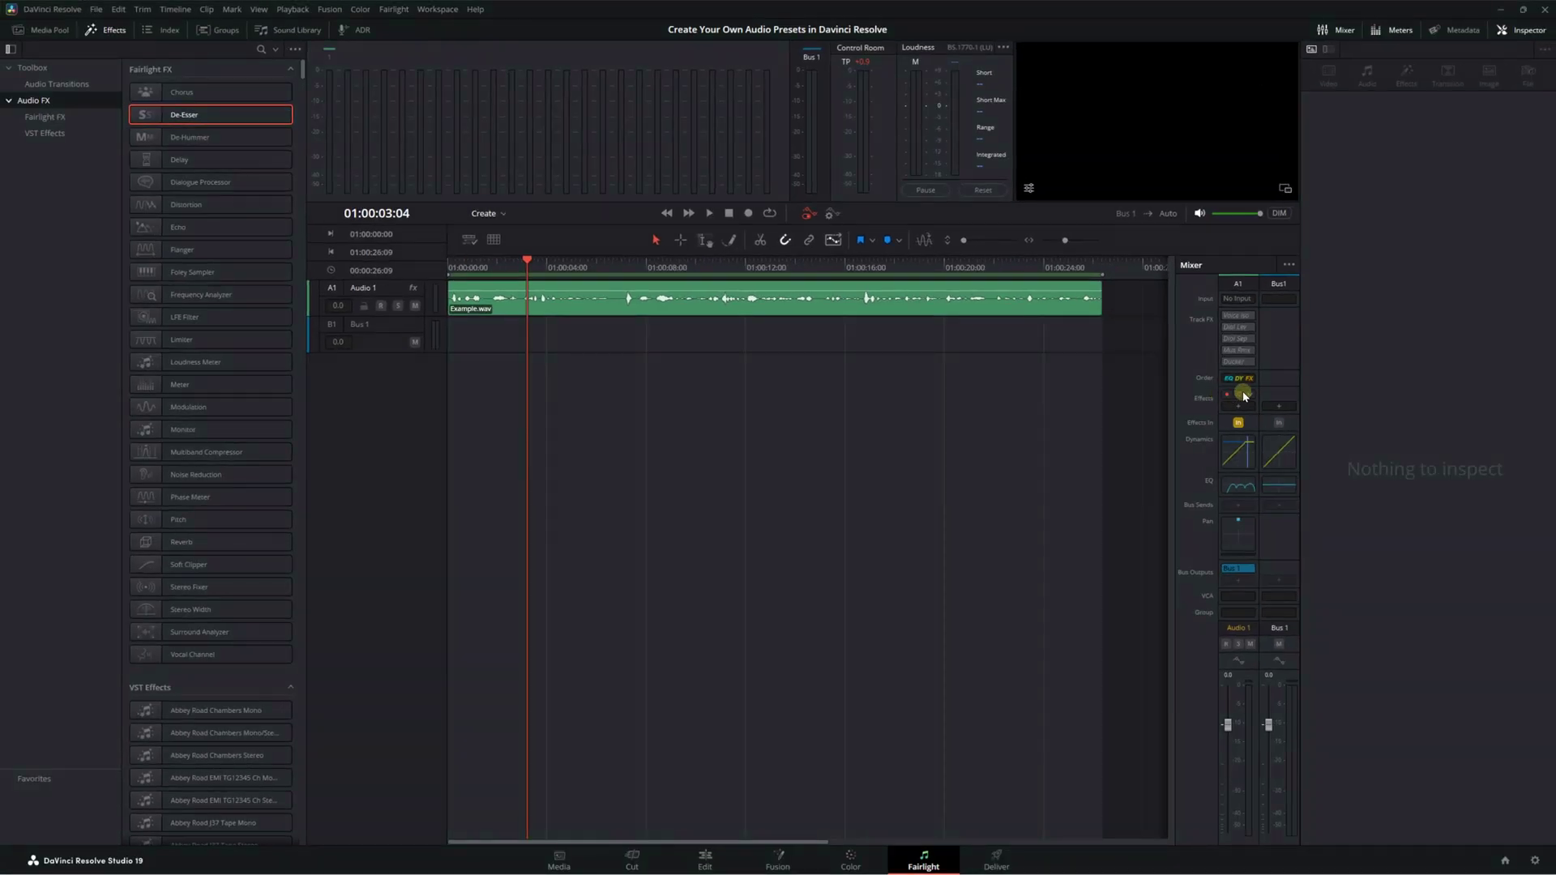
click(1237, 397)
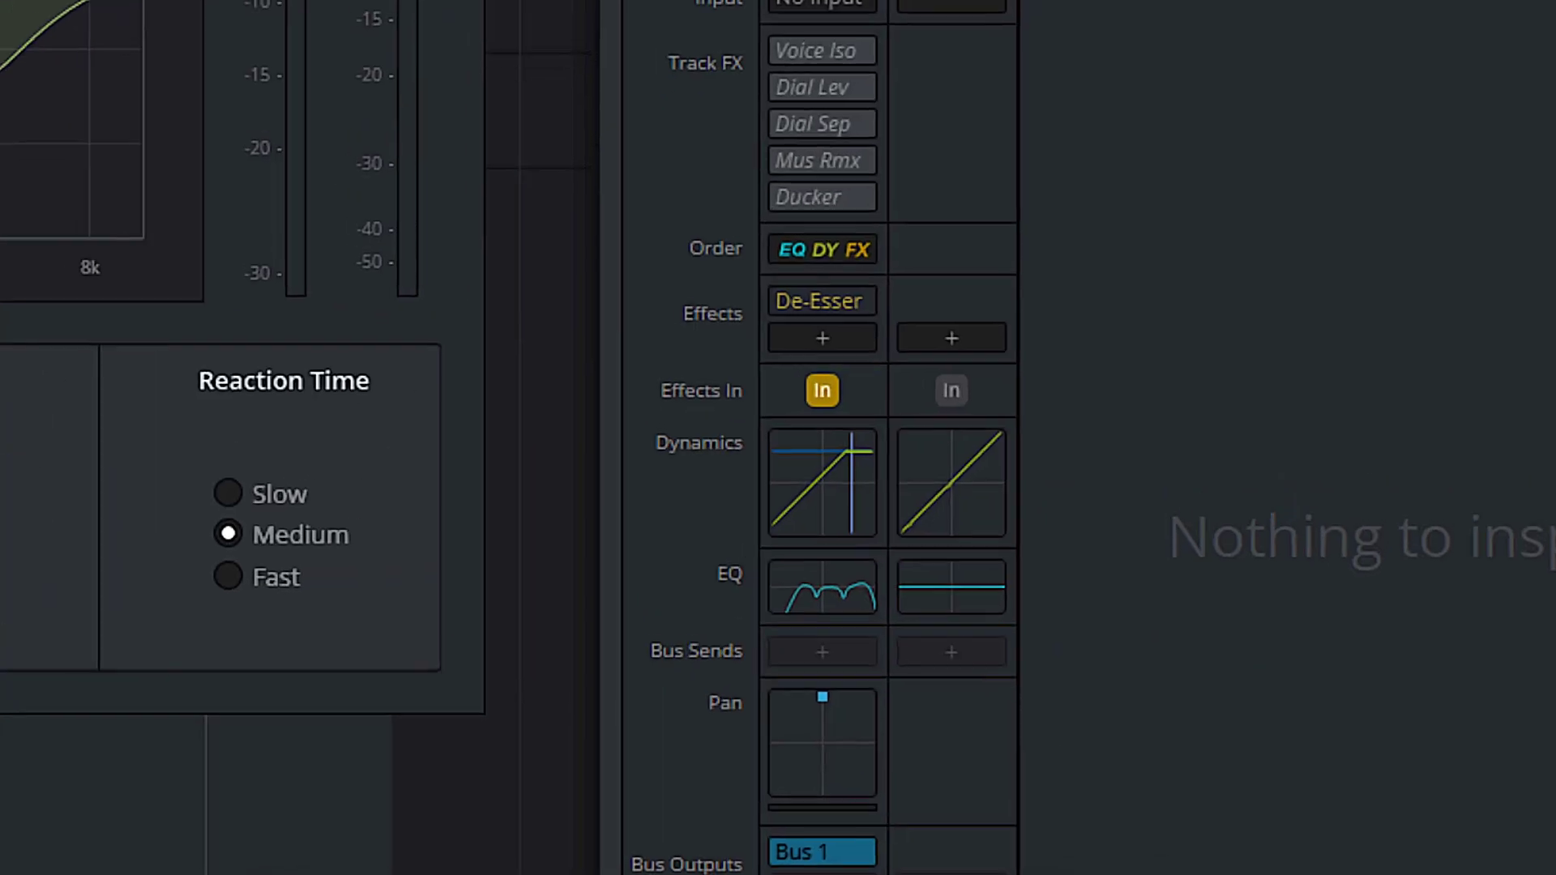
click(1208, 382)
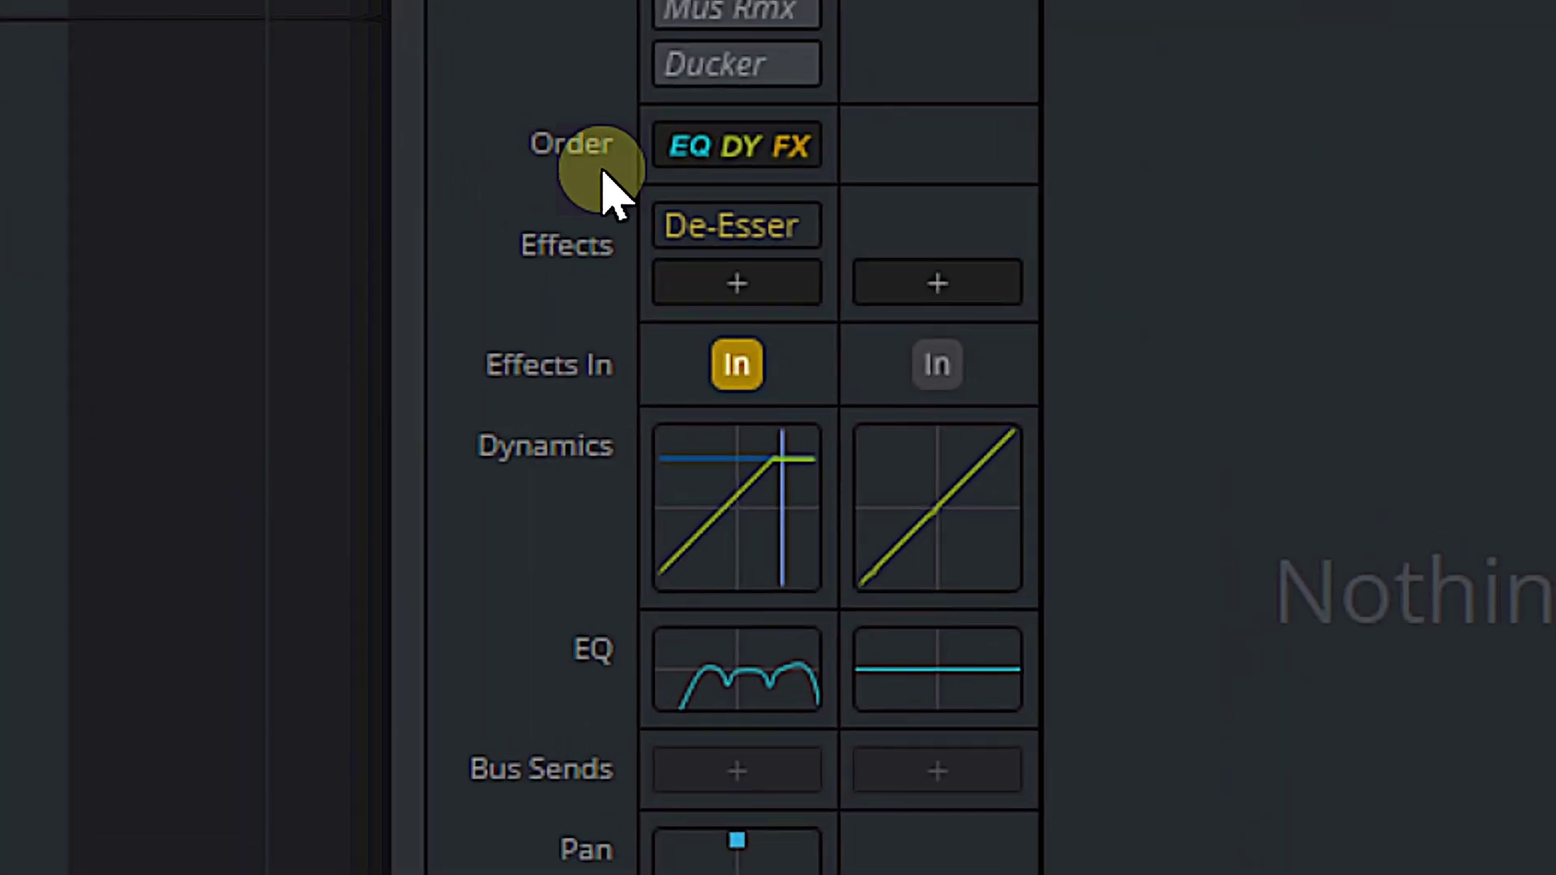
click(711, 150)
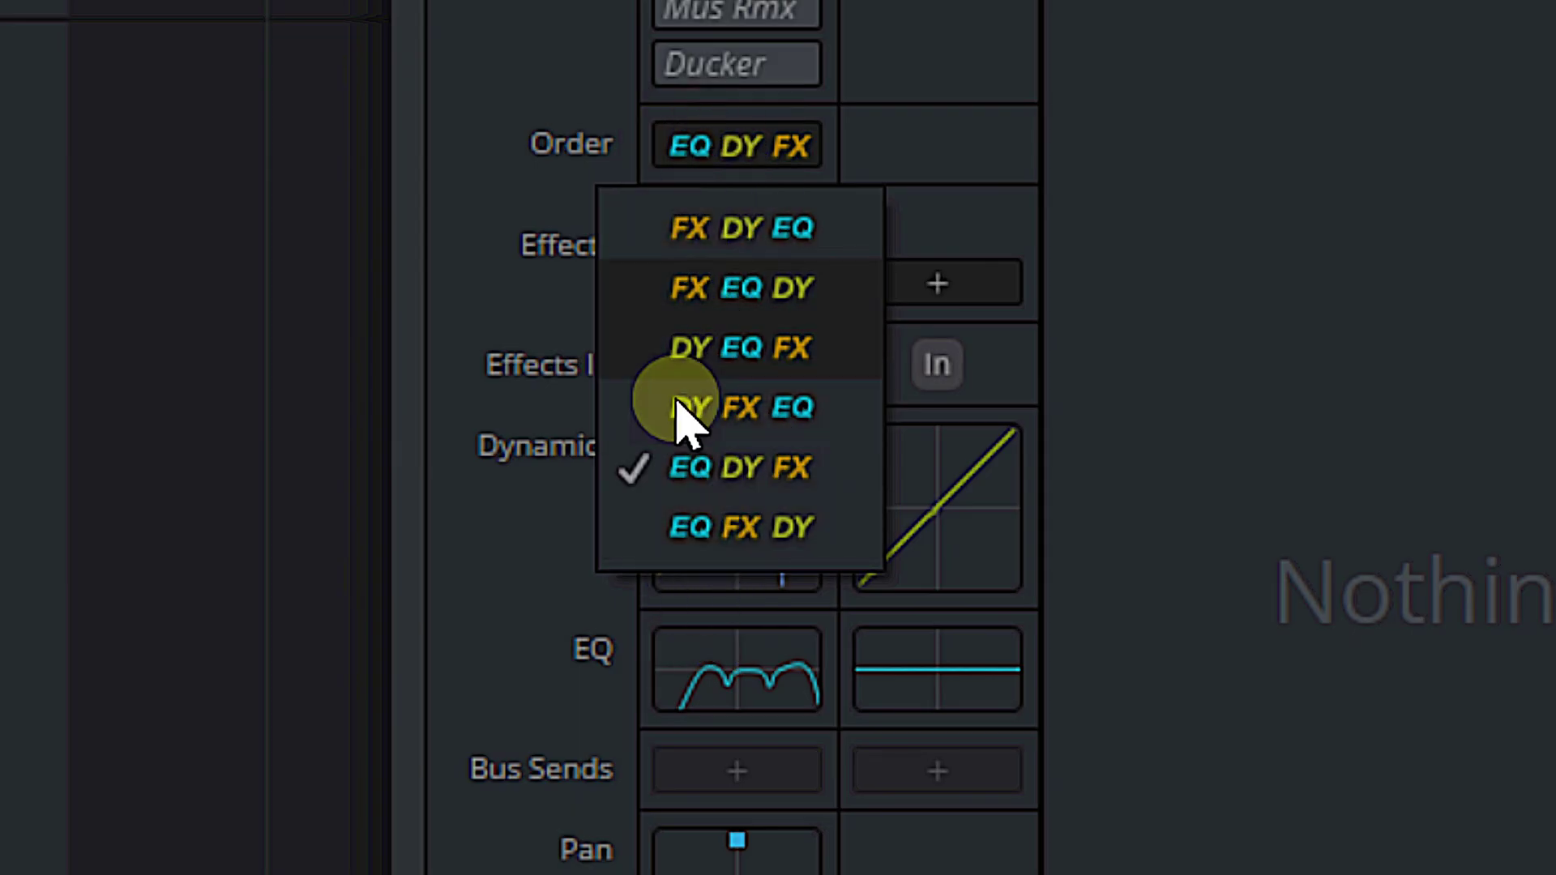
click(472, 168)
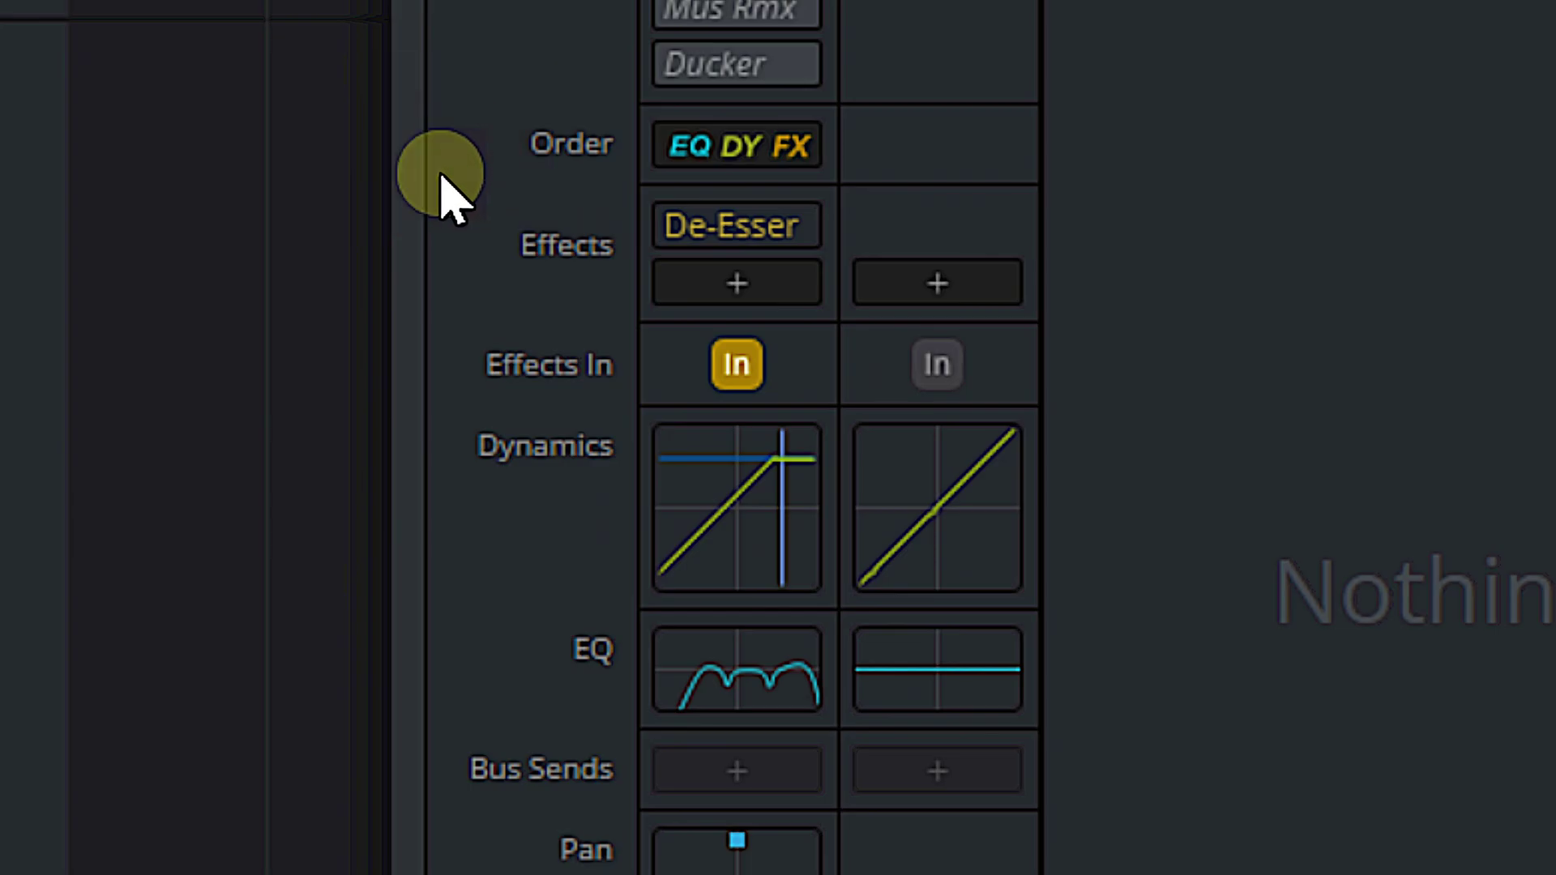